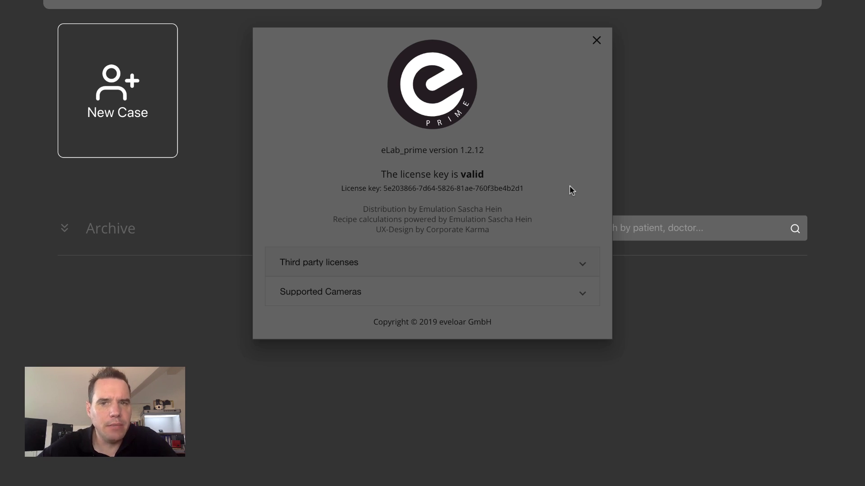
Step: Create and save a new case with the patient's first and last name and the existing dentist assigned
click(597, 42)
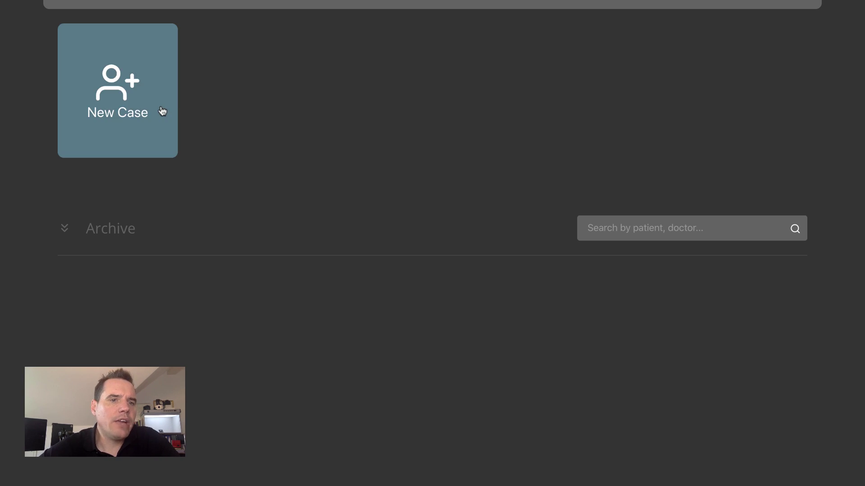
click(126, 101)
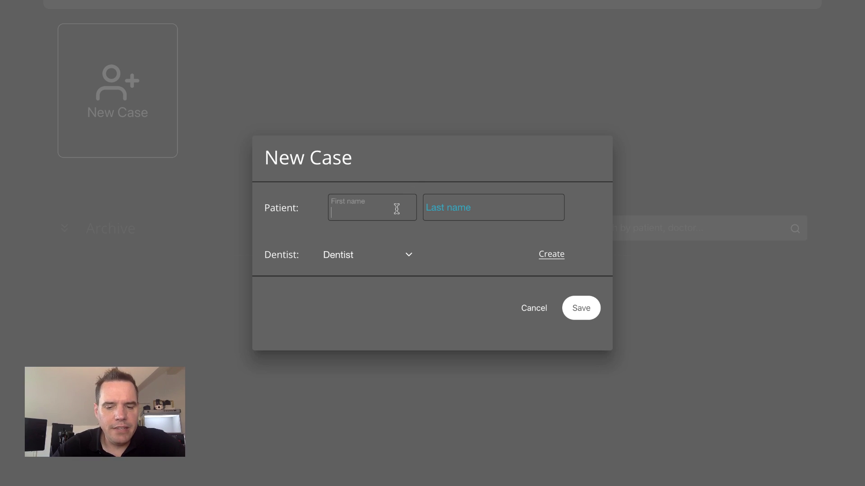
text(John)
key(Tab)
text(Doe)
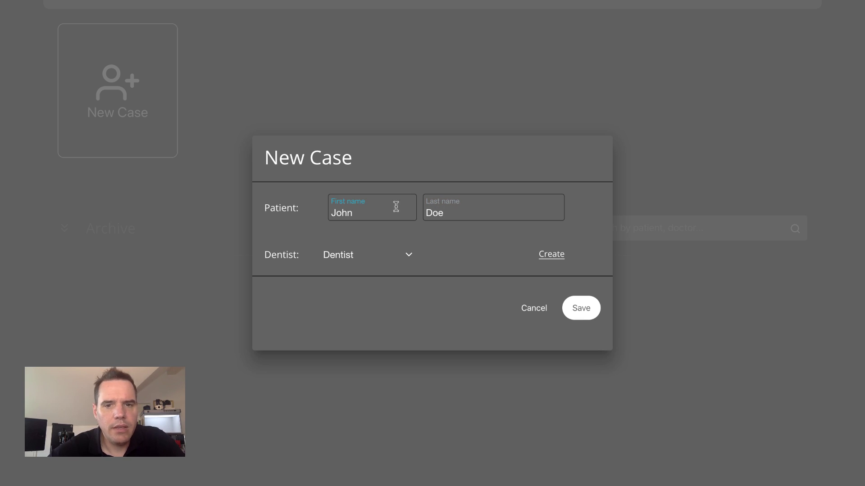
click(363, 260)
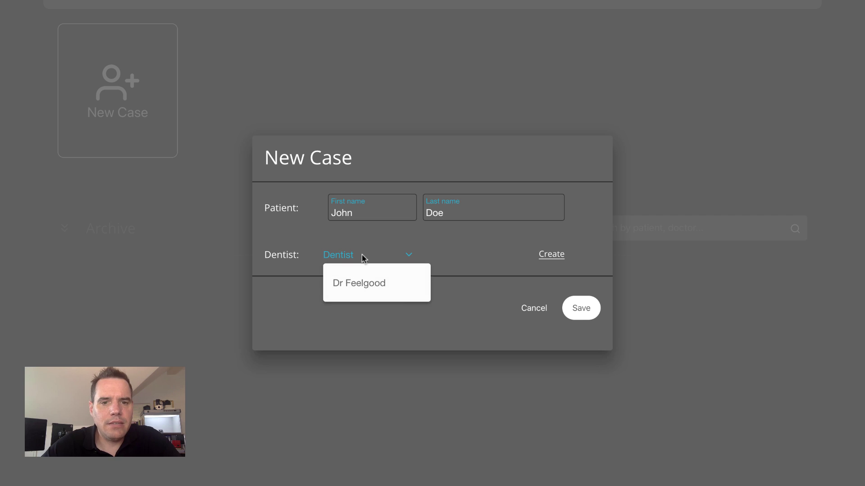
click(367, 284)
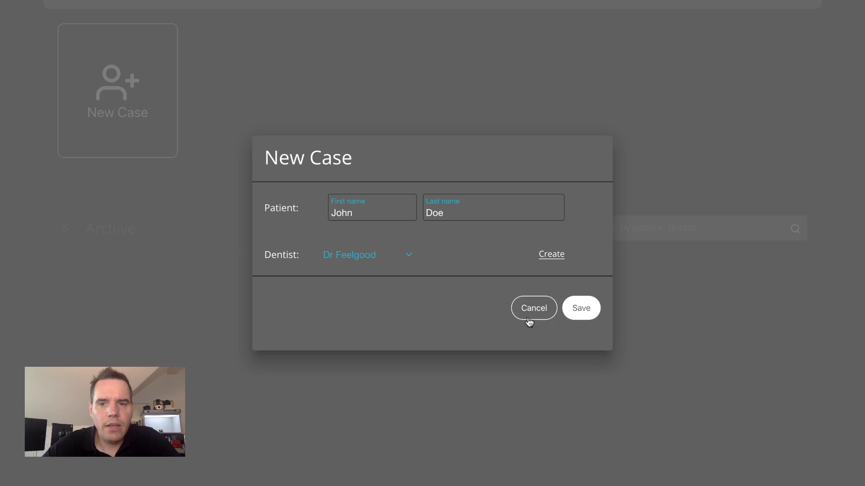
click(581, 308)
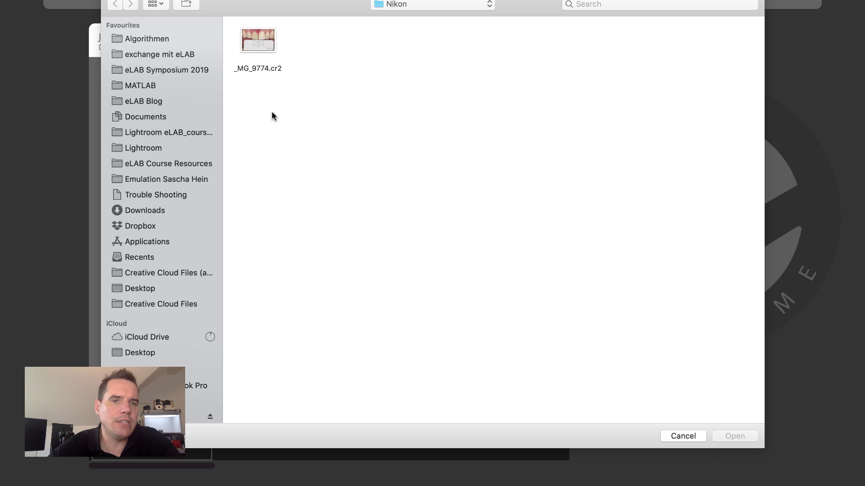
Step: Import the photo _MG_9774.cr2 from the Nikon folder and measure the natural central incisor with the whitish incisal edge
scroll(196, 149, down, 5)
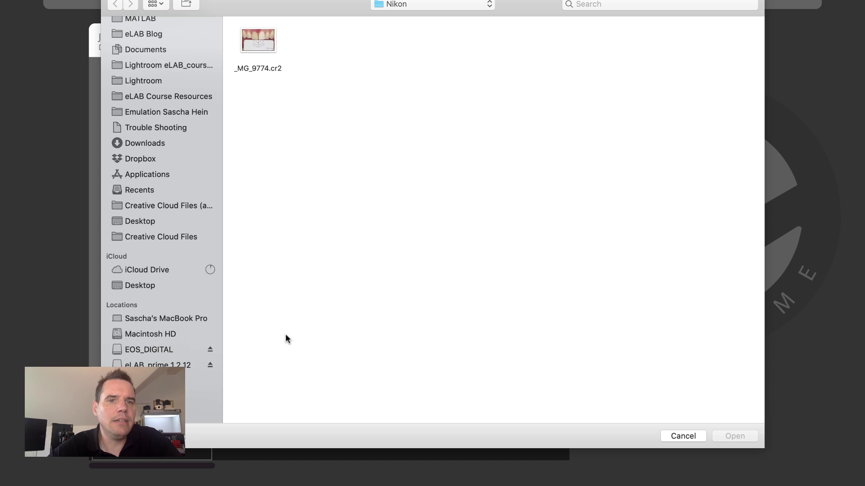
click(261, 42)
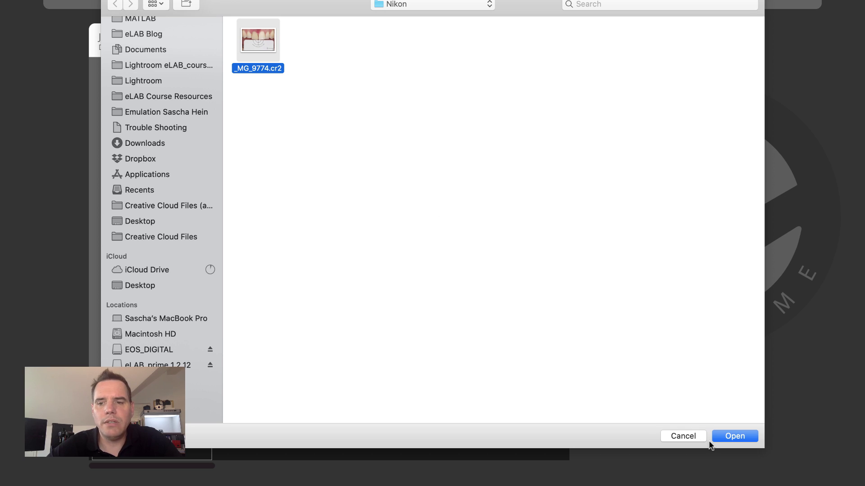
click(732, 434)
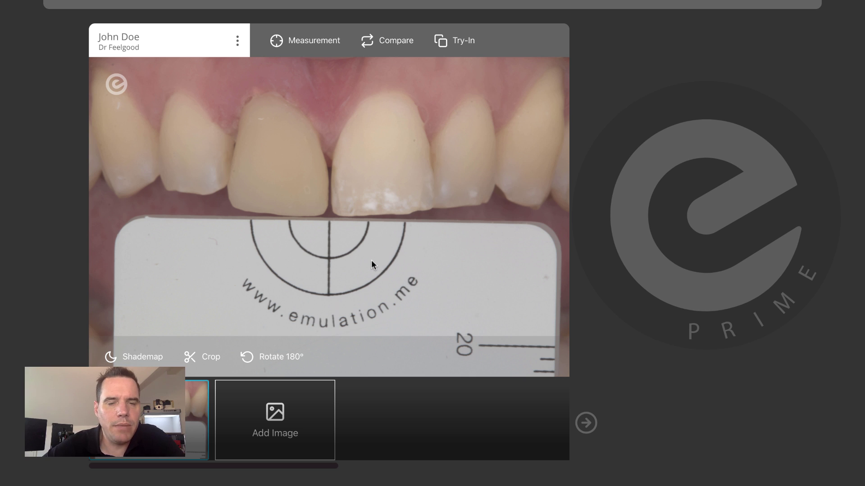
click(297, 47)
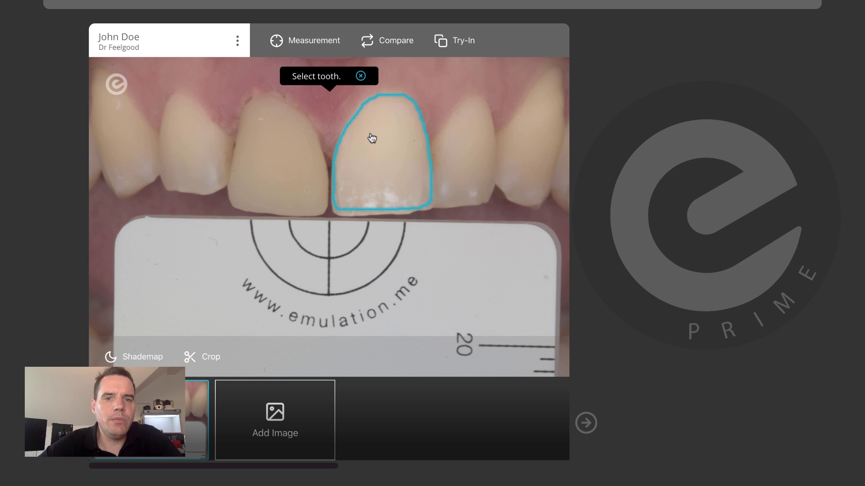
click(388, 147)
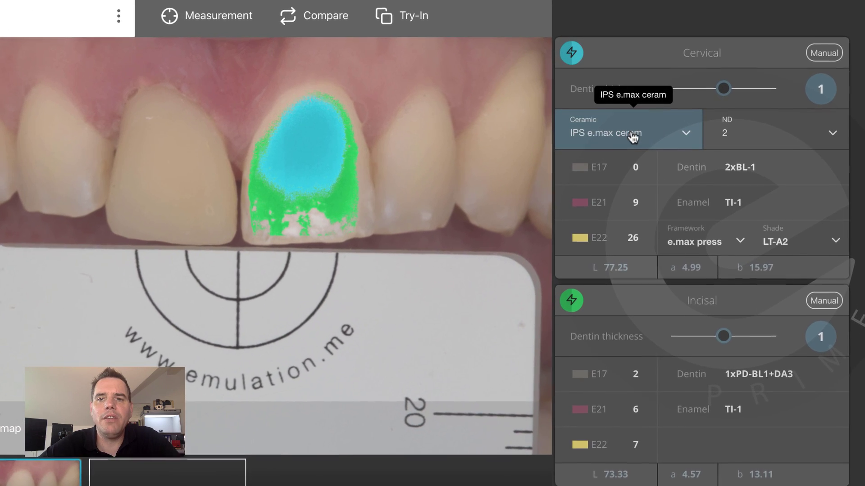
Step: Look through the available ceramics for the cervical recipe and set the ceramic to Creation Zi-CT
click(631, 131)
scroll(634, 234, down, 2)
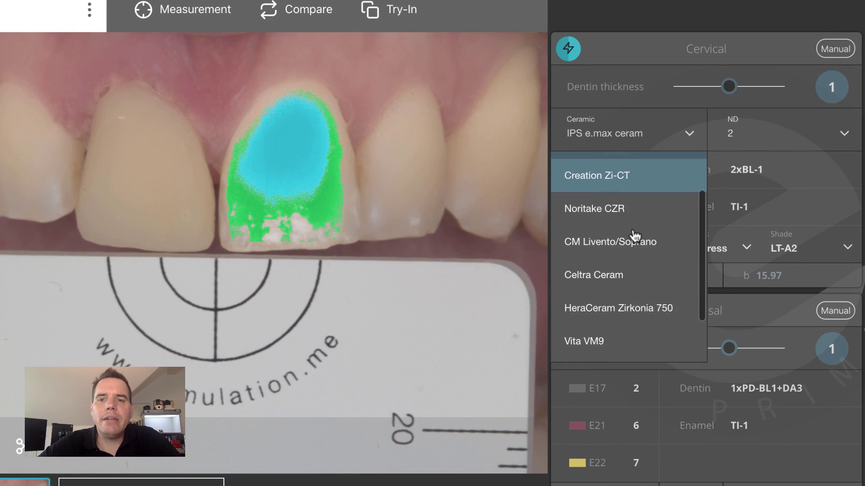
scroll(618, 274, down, 1)
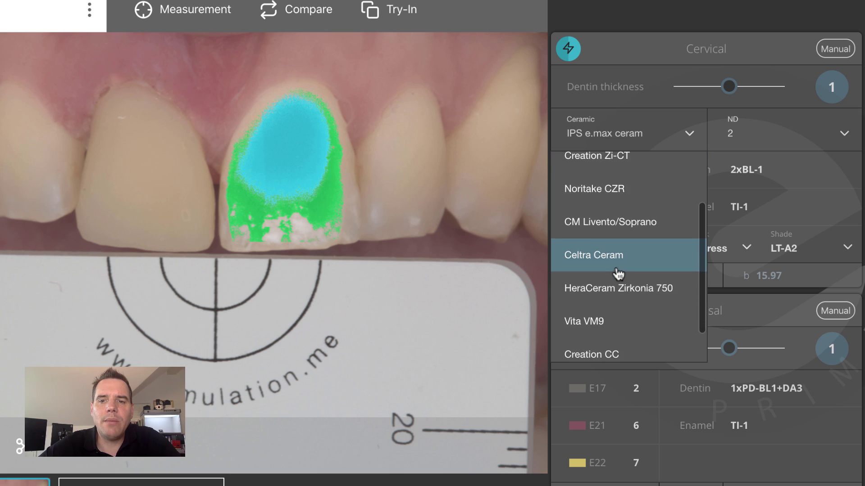
scroll(625, 268, down, 2)
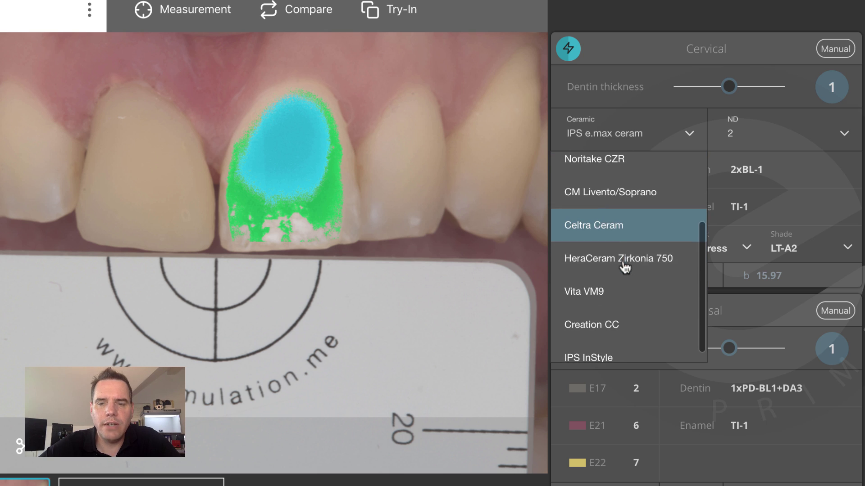
scroll(601, 294, down, 1)
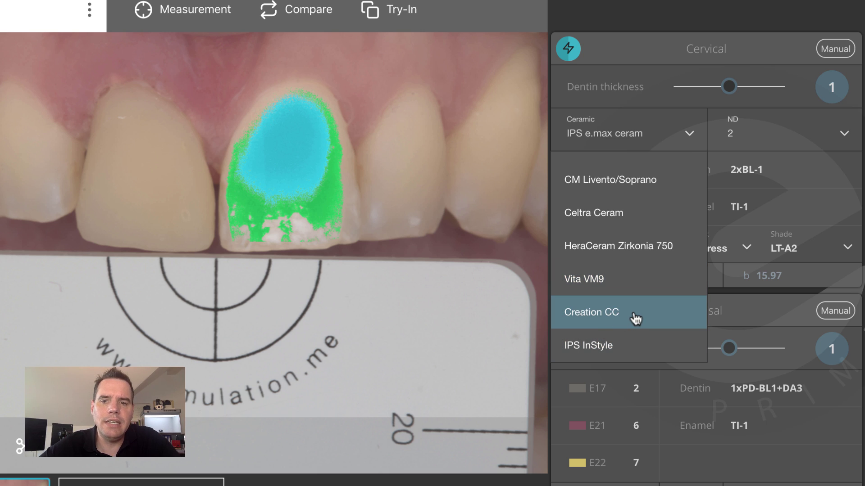
scroll(612, 344, up, 2)
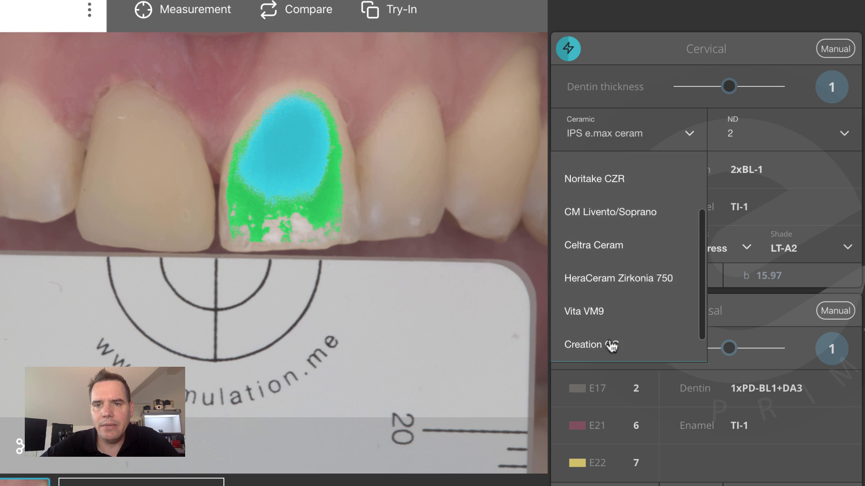
scroll(612, 345, up, 3)
click(622, 235)
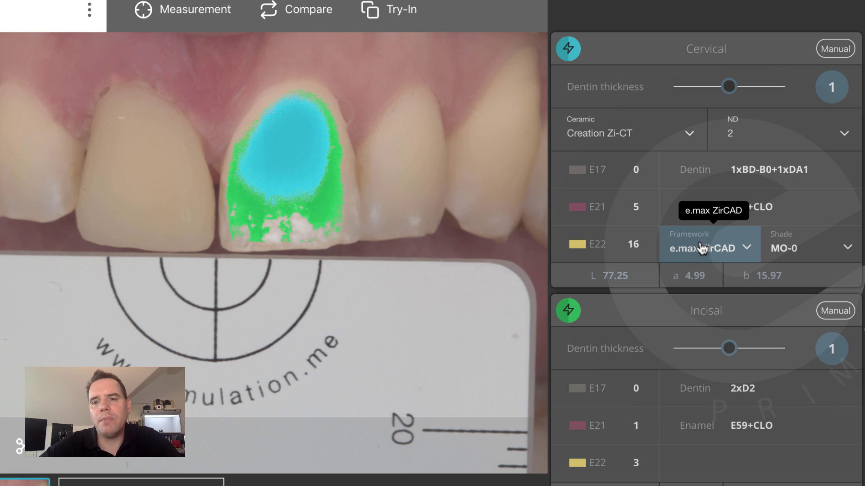
Step: Set the cervical framework to Amman Girrbach Zolid, and return the ceramic to IPS e.max ceram
click(700, 246)
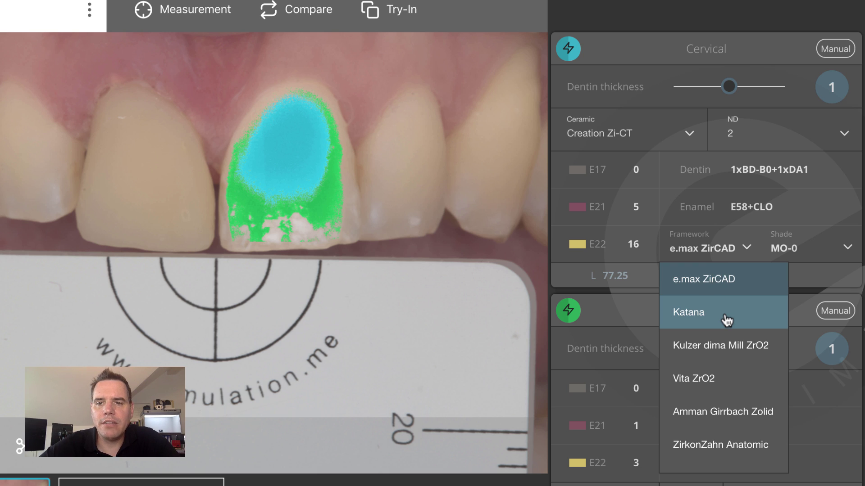
scroll(726, 319, down, 1)
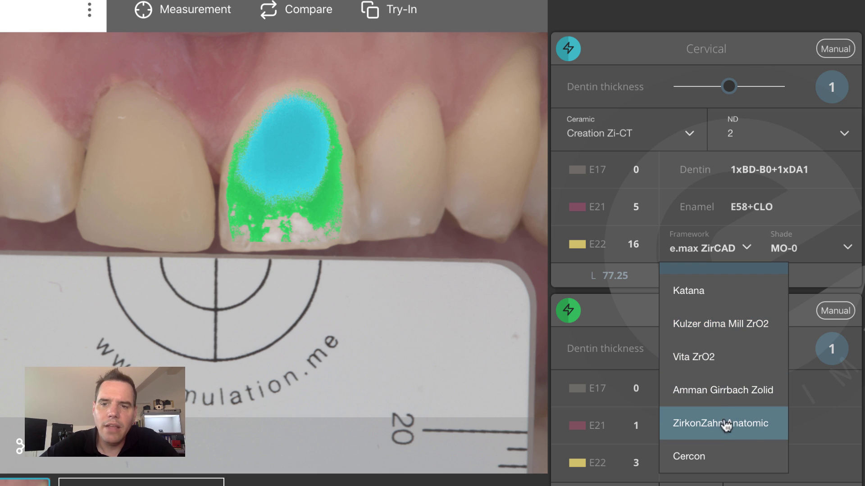
click(724, 392)
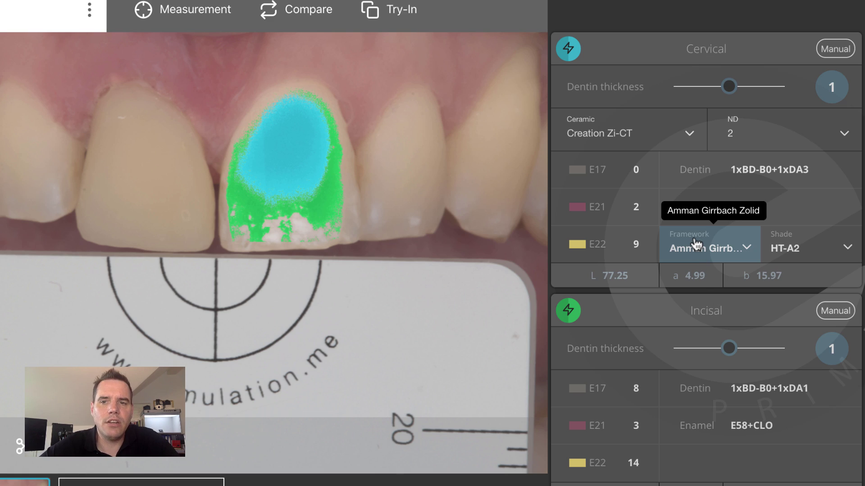
click(689, 134)
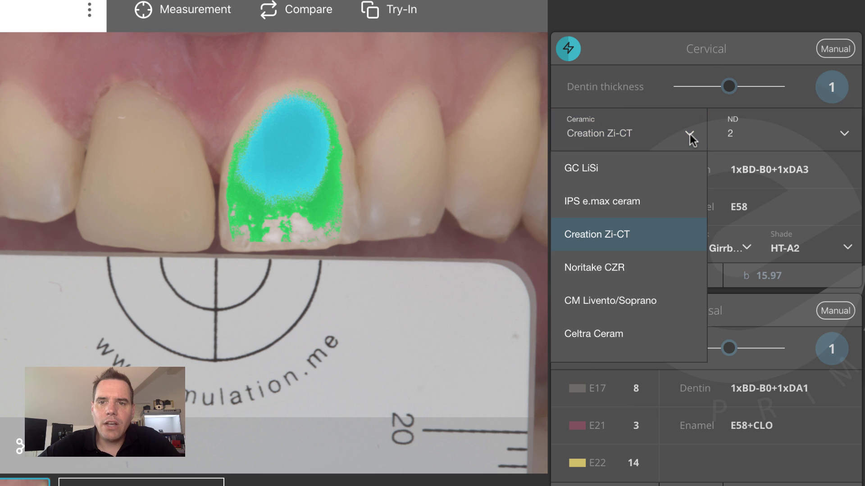
click(624, 200)
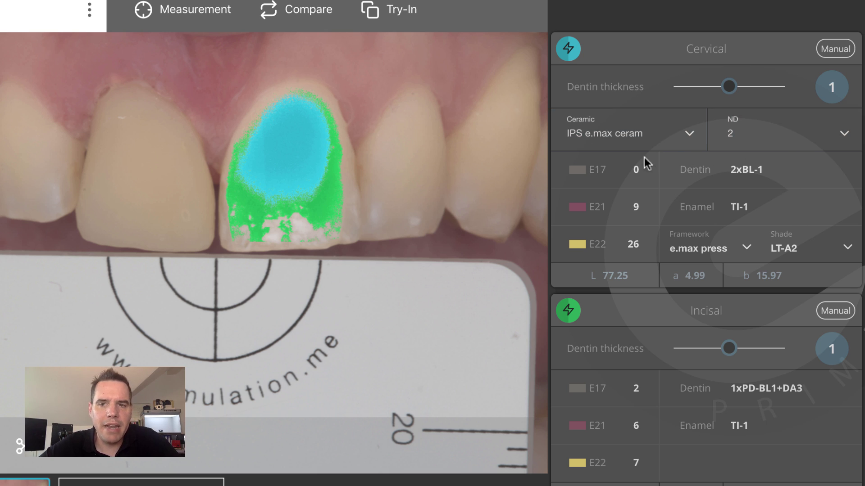
Step: Try framework shade MO-0 for the e.max press framework and return the shade to LT-A2
click(797, 255)
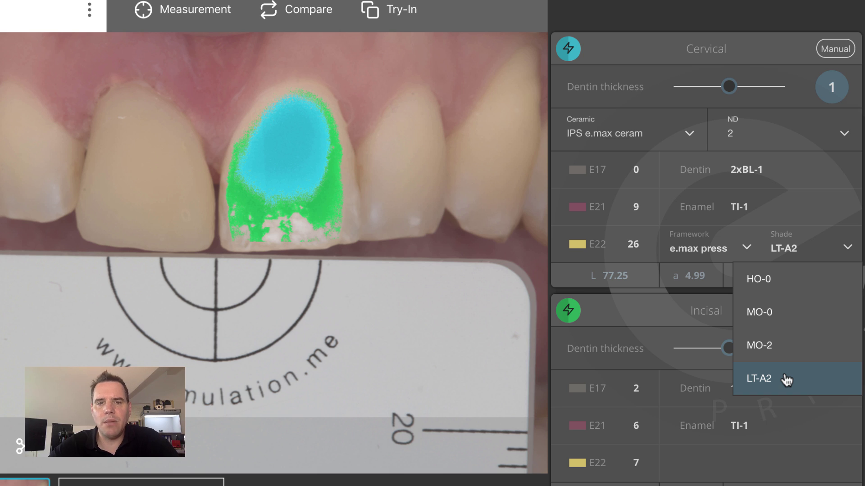
click(774, 317)
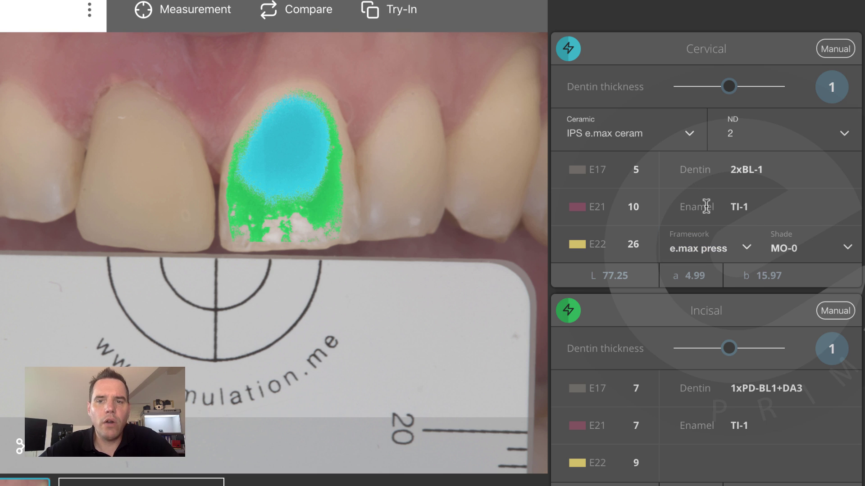
click(849, 250)
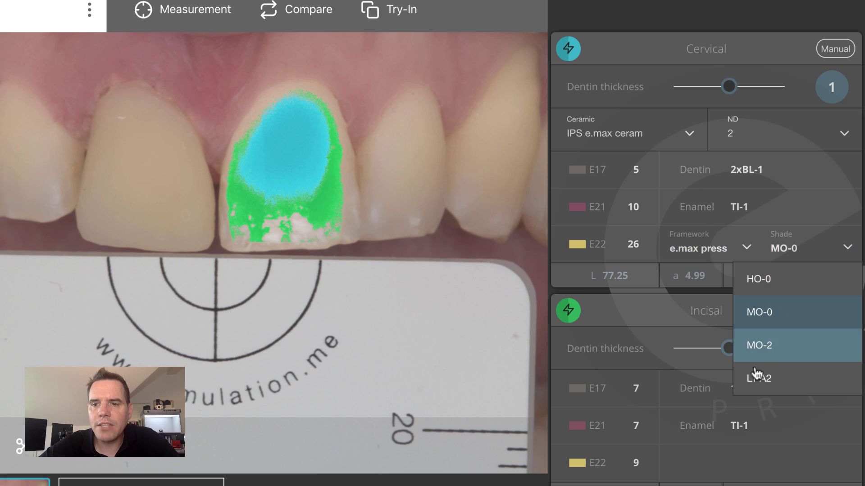
click(753, 379)
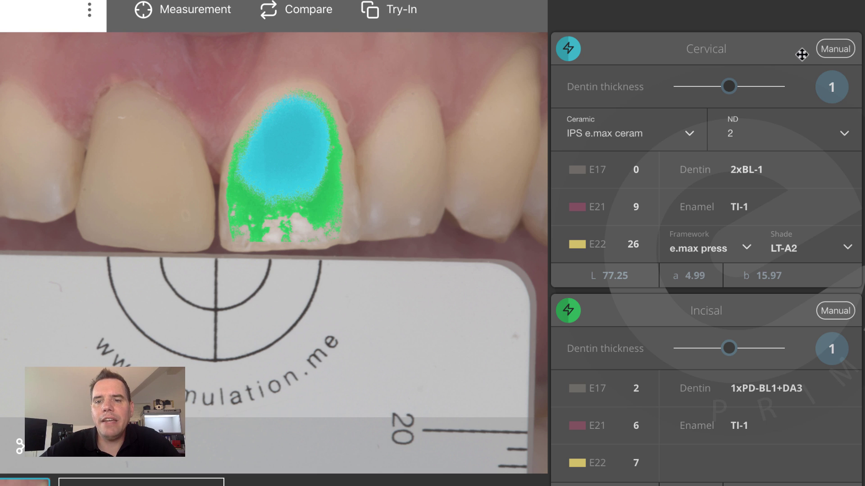
Step: Measure the cervical shade manually by resizing the sampling circle and placing it on the upper middle of the measured incisor
click(833, 49)
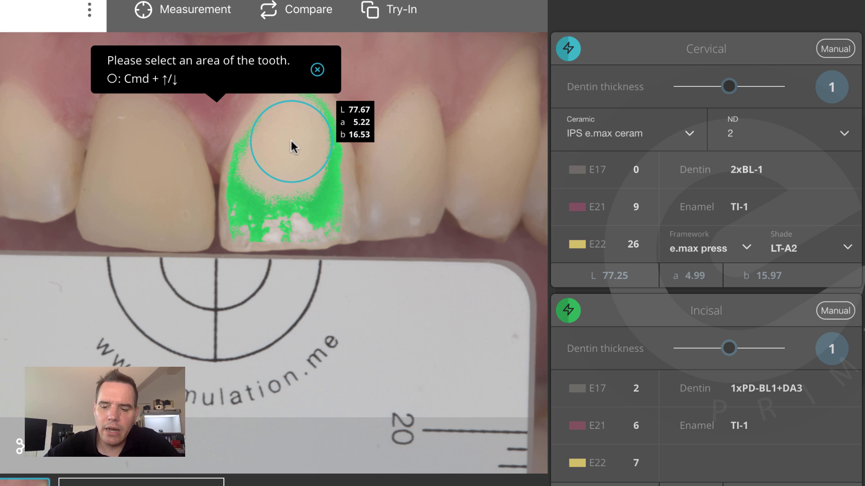
key(super+Up)
key(super+Up)
key(super+Up)
key(super+Up)
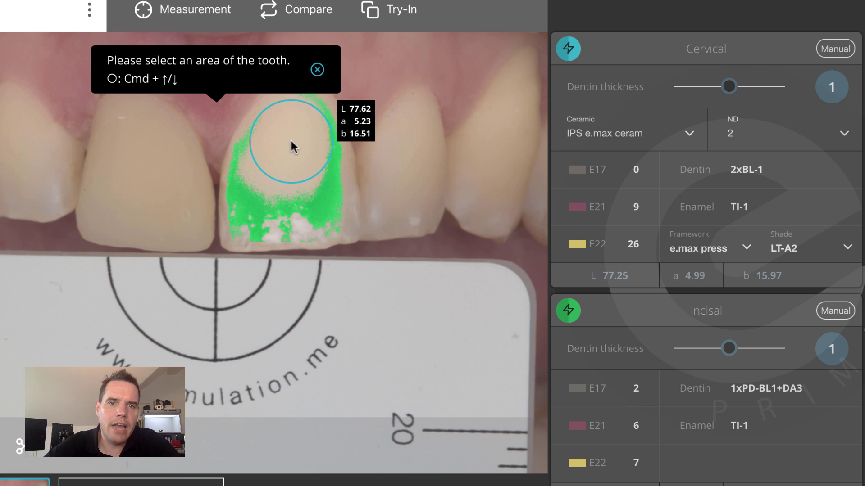
key(super+Down)
key(super+Down)
key(super+Down)
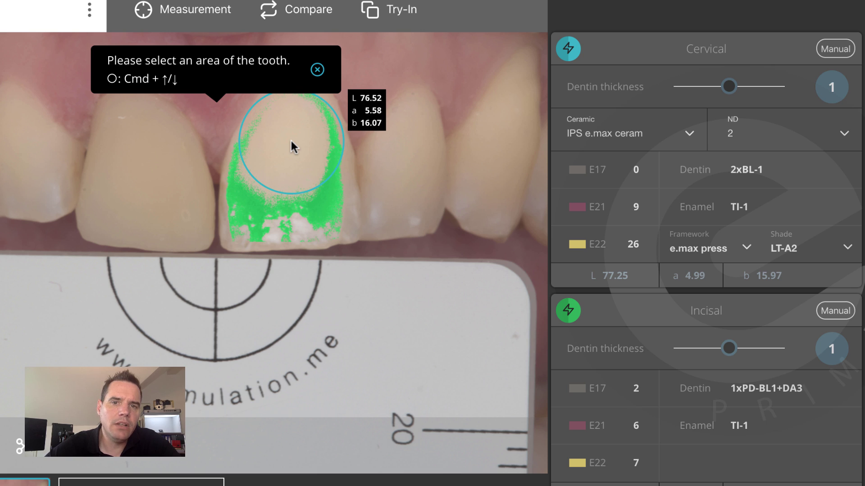
key(super+Down)
key(super+Down)
key(super+Down)
key(super+Down)
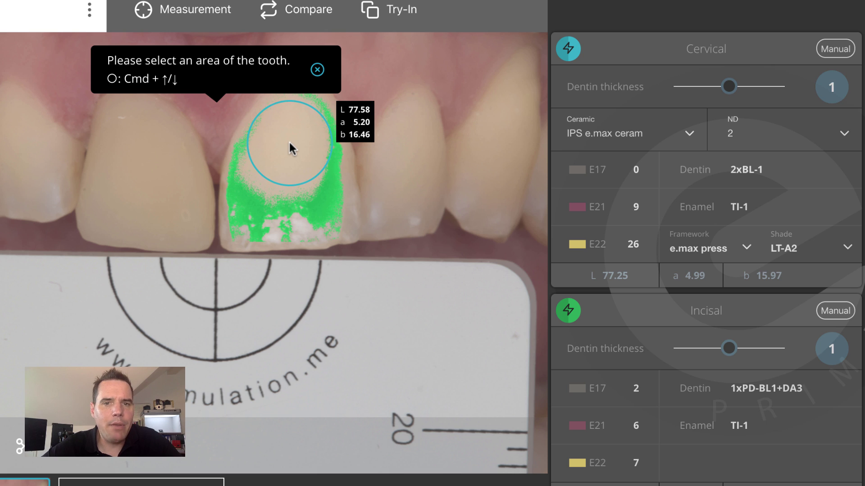
click(288, 142)
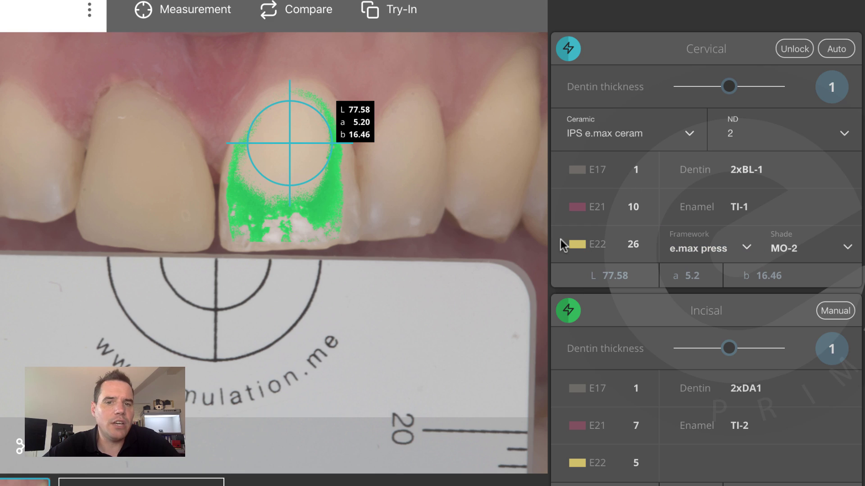
Step: Measure the incisal shade manually with a smaller sampling circle placed near the mesial incisal part of the same tooth
click(830, 317)
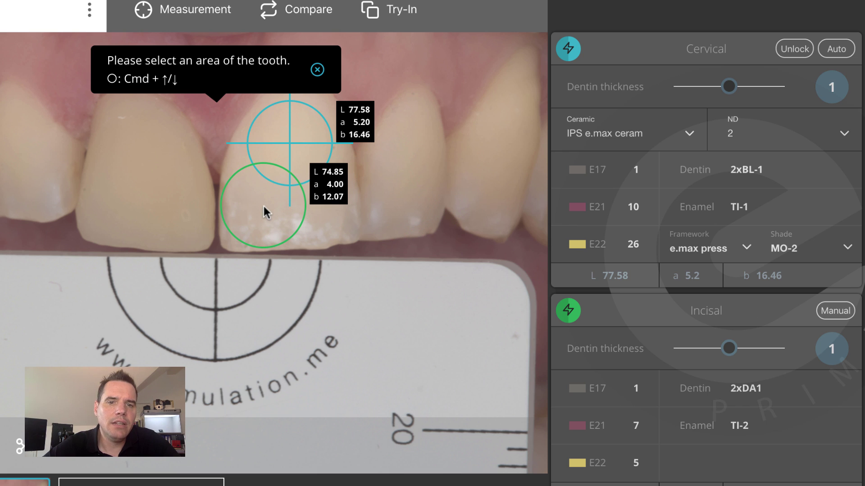
key(super+Down)
key(super+Down)
key(super+Down)
key(super+Down)
key(super+Down)
key(super+Down)
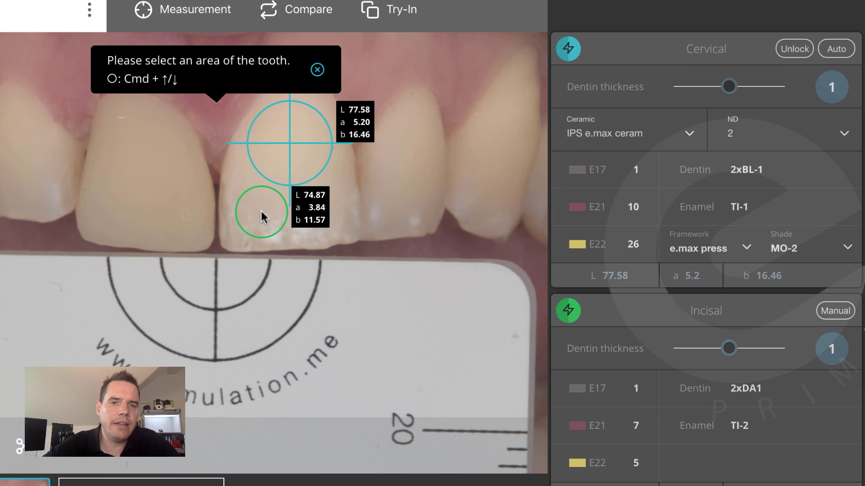
click(260, 211)
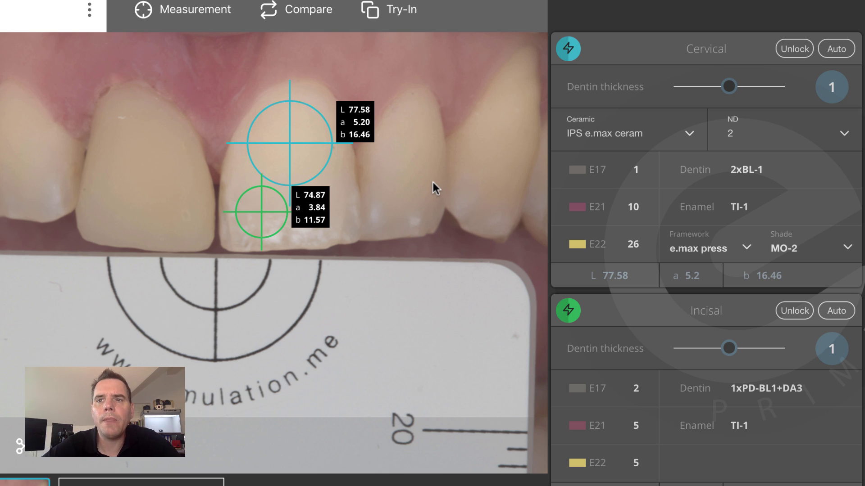
Step: Return the cervical shade measurement to automatic mode
click(821, 52)
click(830, 44)
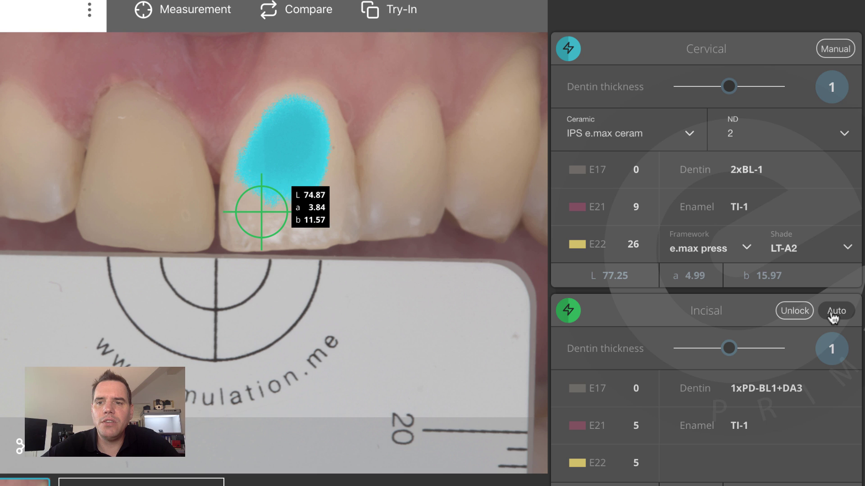
Step: Return the incisal shade measurement to automatic mode
click(834, 312)
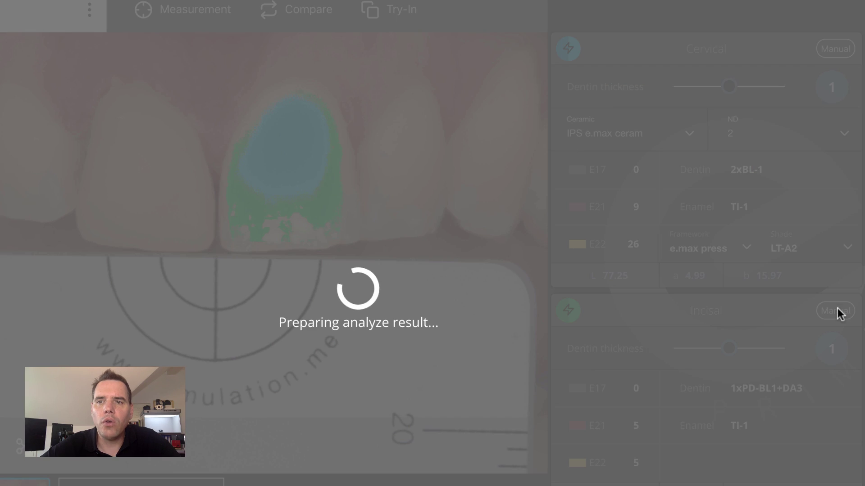
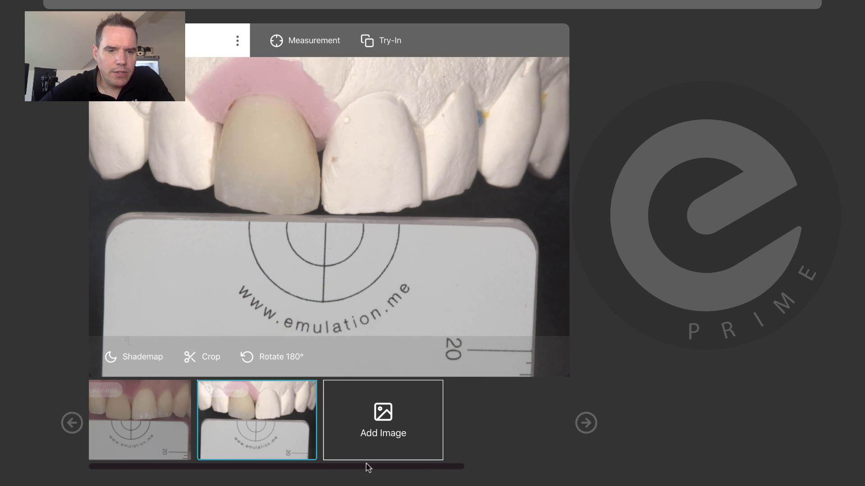
Step: Start a try-in on the calibrated photo of the patient's teeth, using the imported image of the crown on the plaster model
scroll(170, 430, left, 1)
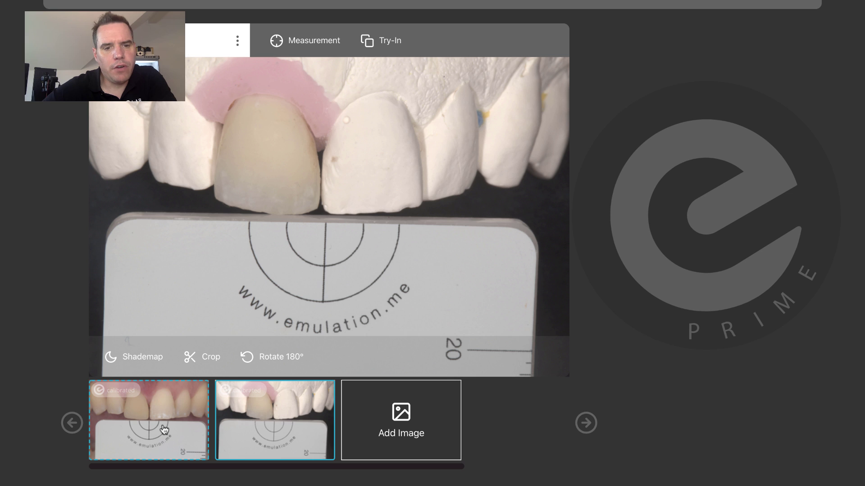
click(164, 430)
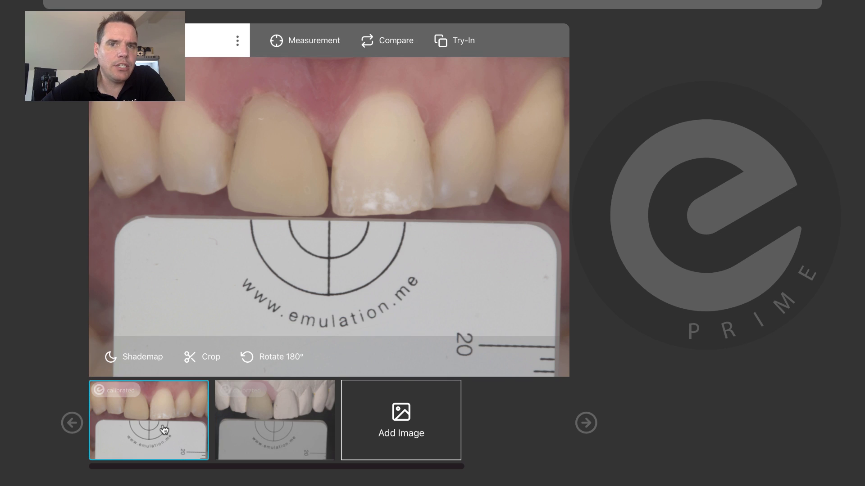
click(459, 44)
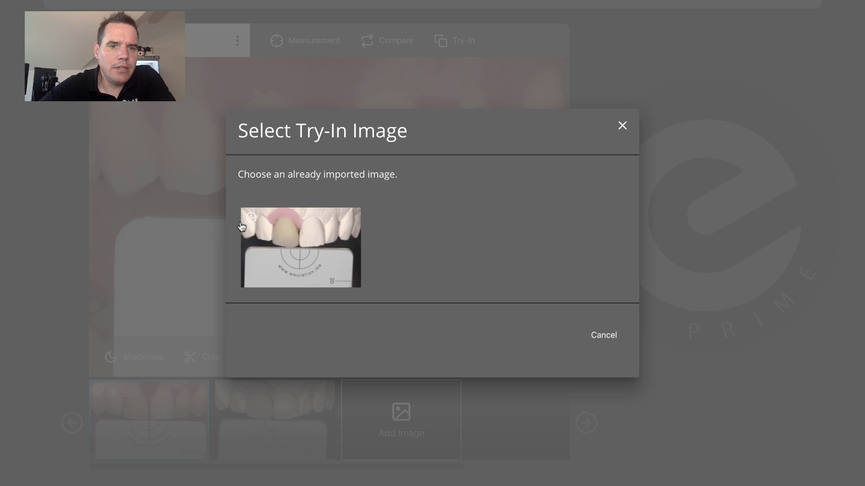
click(323, 243)
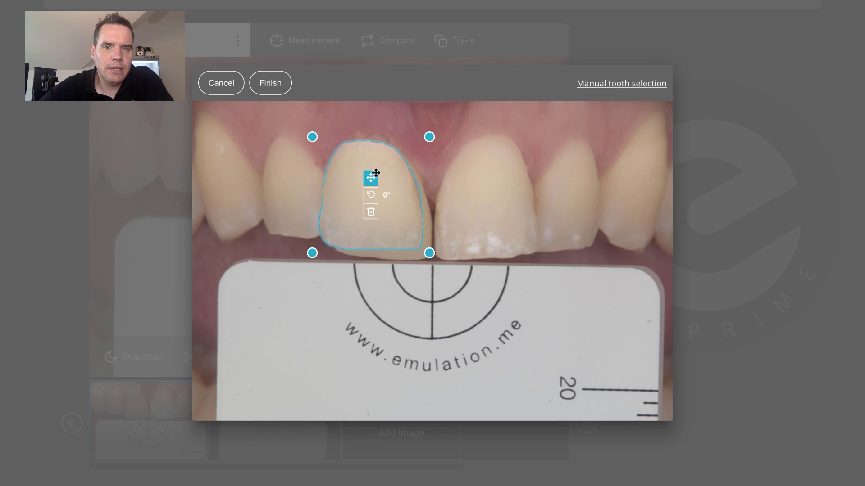
Step: Fit the try-in crown over the discoloured central incisor by moving and stretching its outline up to the gum line, and finish the try-in image
drag(370, 178, 384, 185)
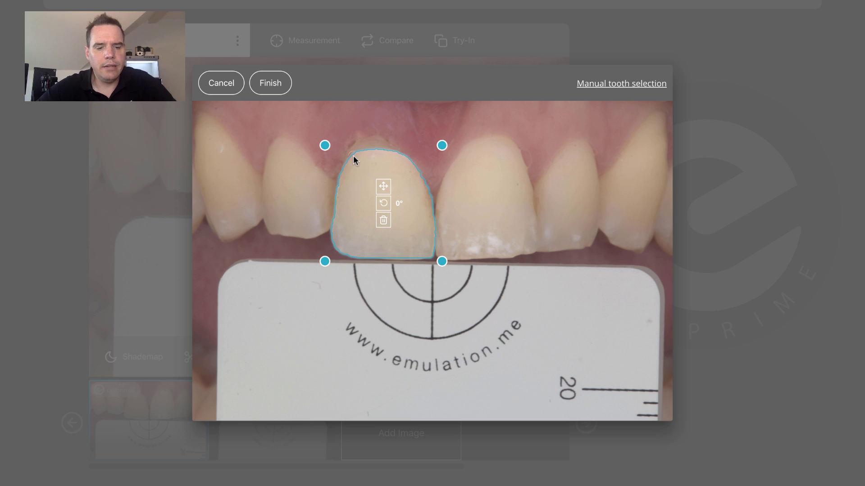
mouse_move(325, 145)
mouse_down()
mouse_move(315, 135)
mouse_move(330, 144)
mouse_move(323, 140)
mouse_up()
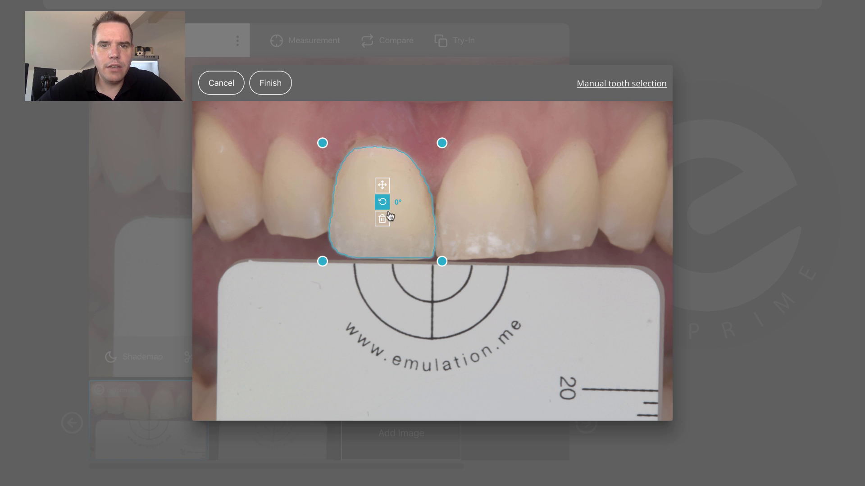
mouse_move(379, 205)
mouse_down()
mouse_move(391, 203)
mouse_move(383, 202)
mouse_up()
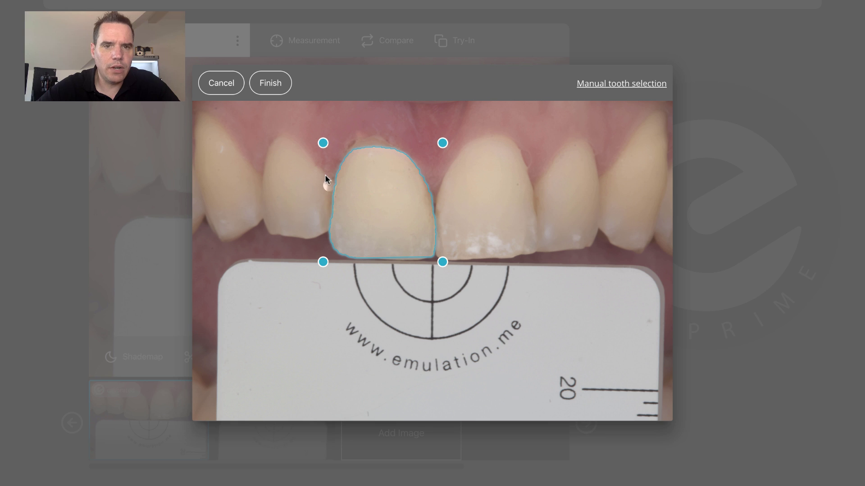
drag(325, 141, 326, 133)
drag(442, 261, 442, 261)
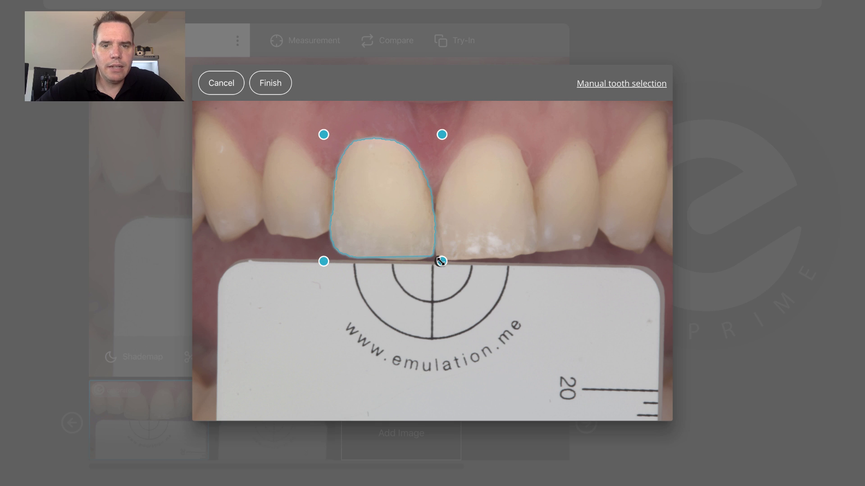
drag(380, 179, 380, 181)
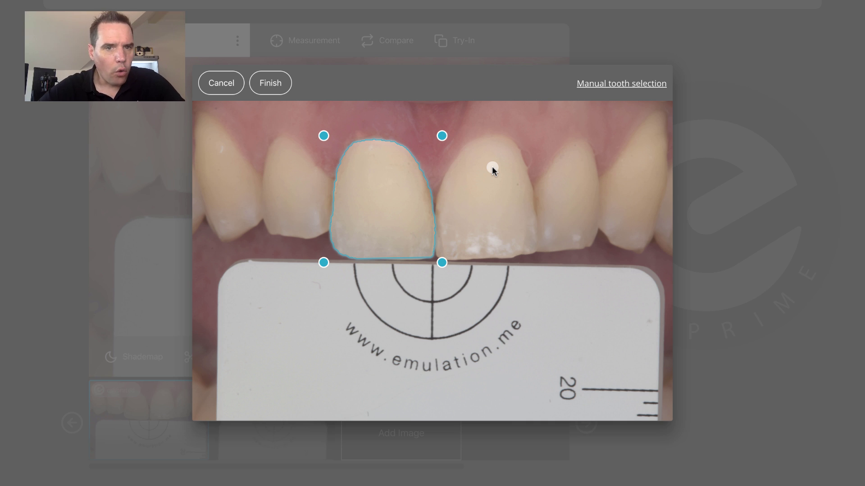
click(270, 86)
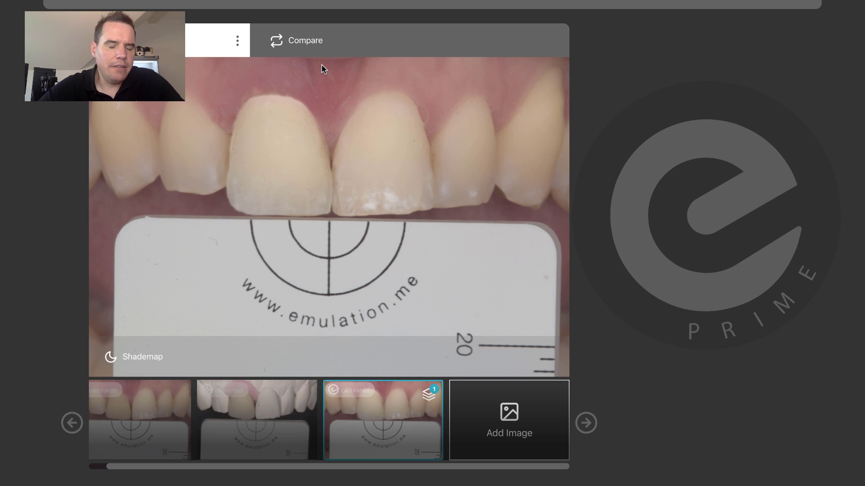
Step: Compare the natural central incisor with the try-in crown automatically, and toggle the incisal area overlay off and on
click(305, 43)
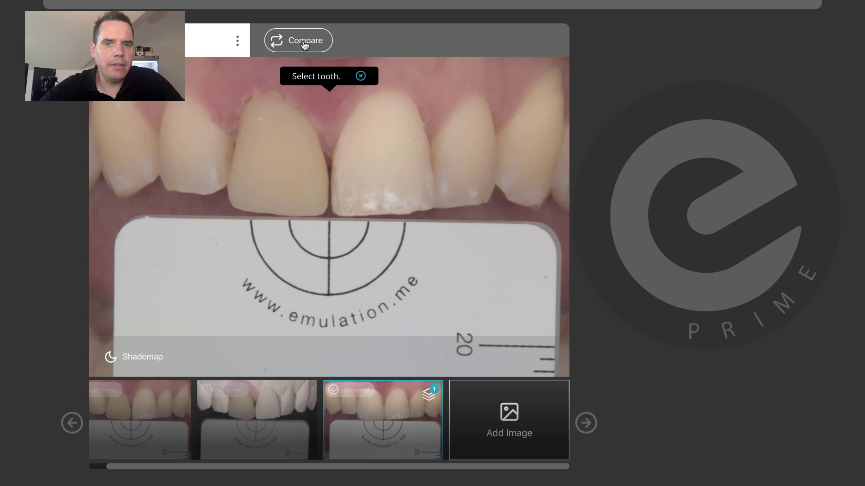
click(377, 144)
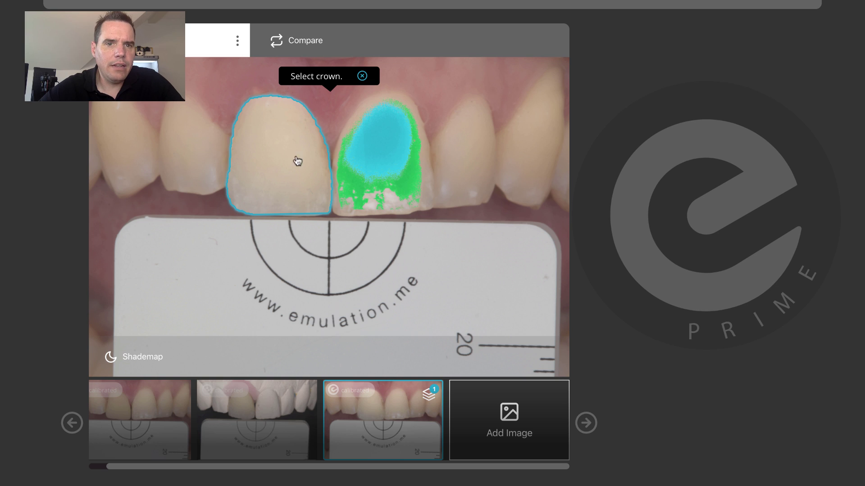
click(277, 158)
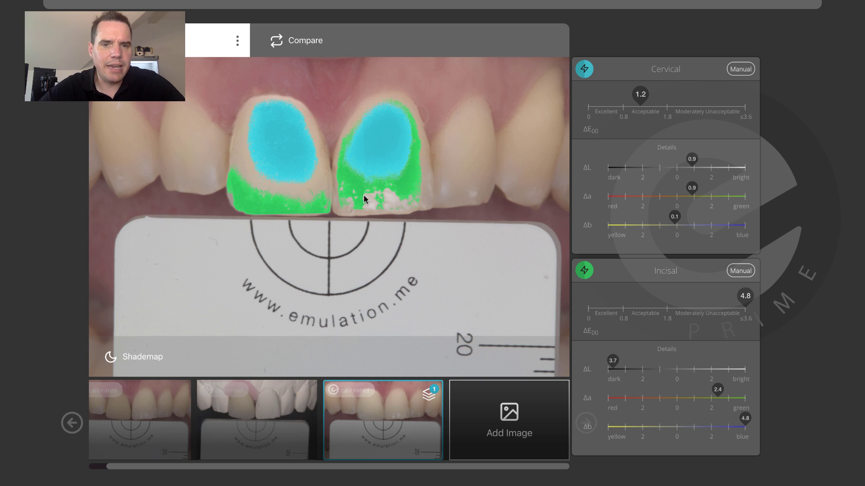
click(584, 271)
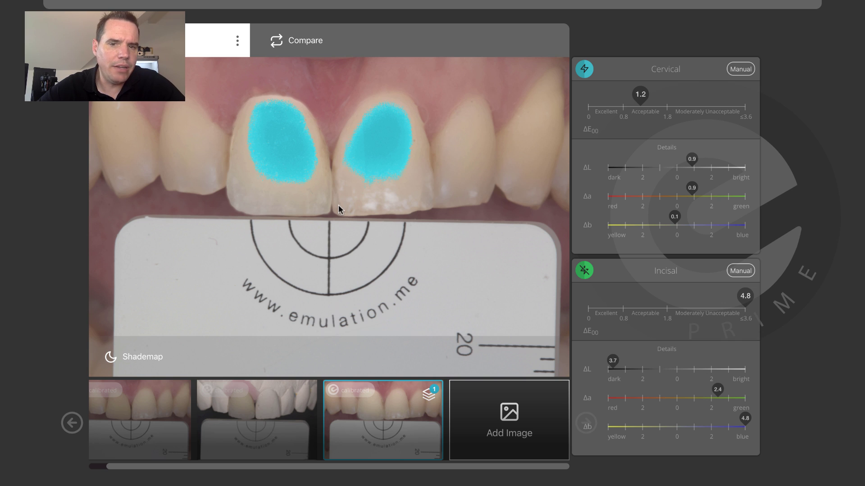
click(586, 271)
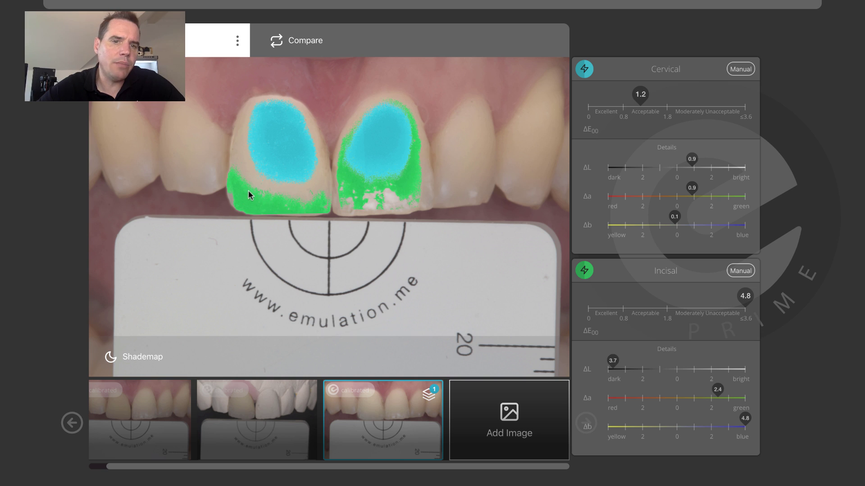
Step: Compare the incisal shade manually by sampling the outer incisal corner of the natural incisor and of the try-in crown
click(745, 271)
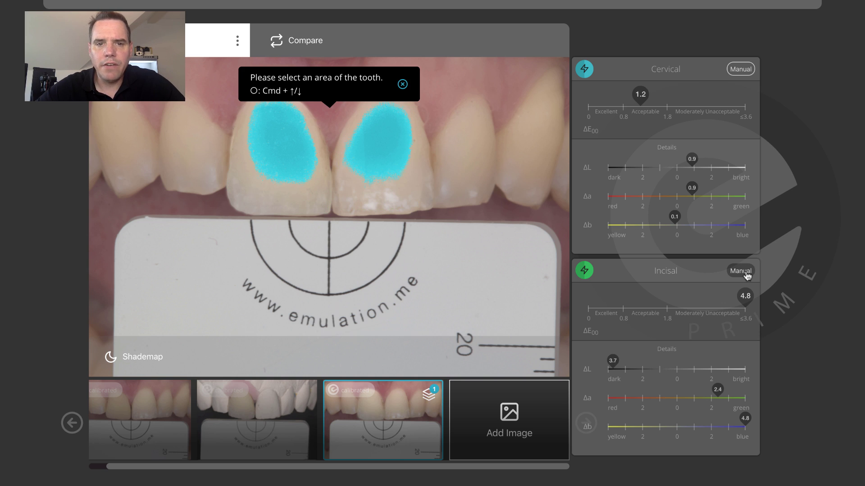
click(416, 188)
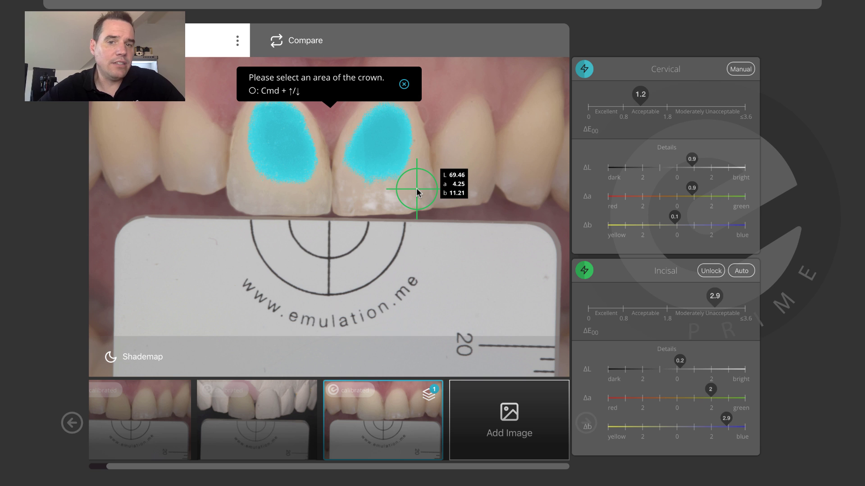
click(252, 194)
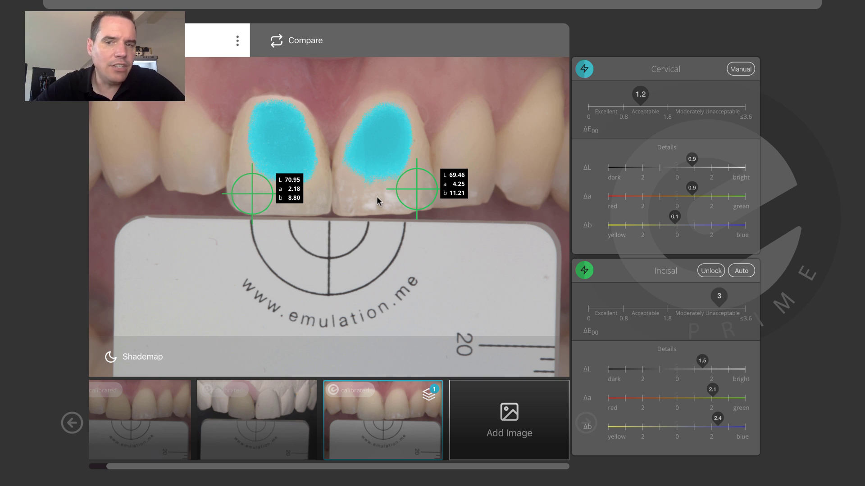
Step: Compare the cervical shade manually with an enlarged sampling circle placed on the upper middle of the natural incisor and of the crown
click(741, 70)
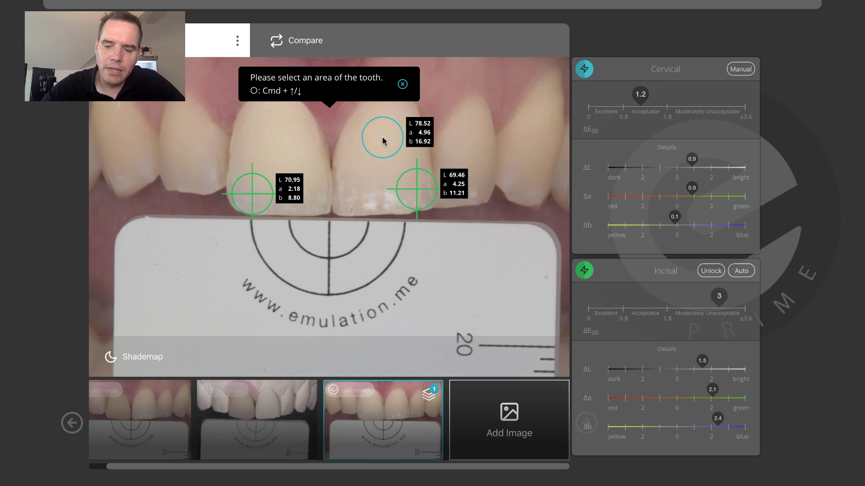
key(super+Up)
key(super+Up)
key(super+Up)
key(super+Up)
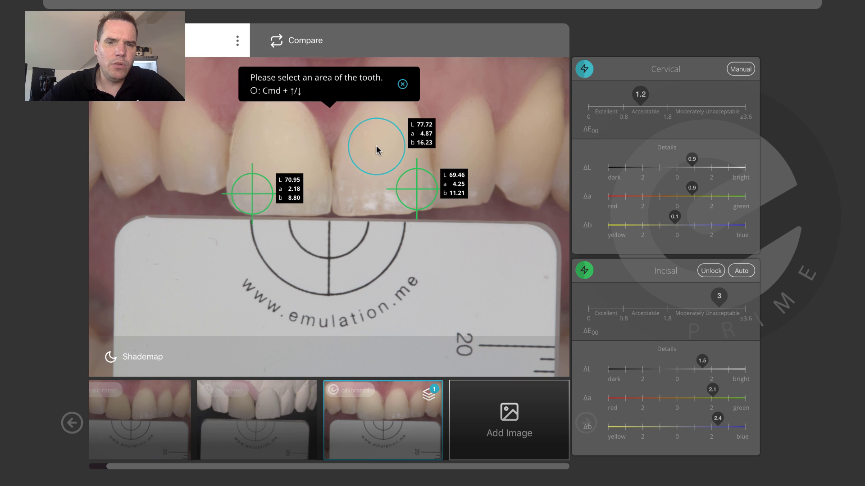
key(super+Up)
key(super+Up)
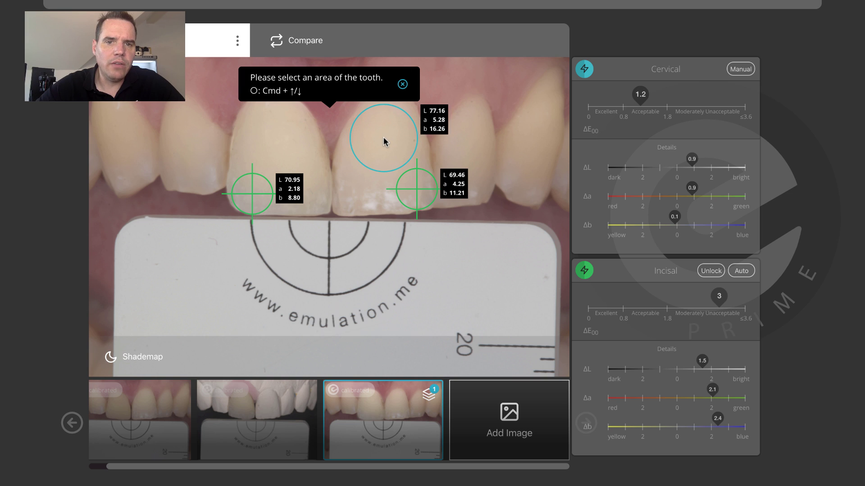
click(384, 139)
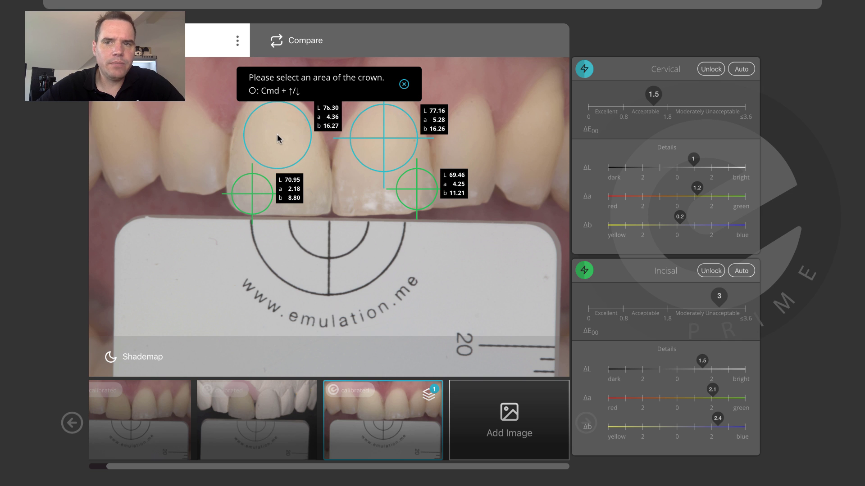
click(278, 138)
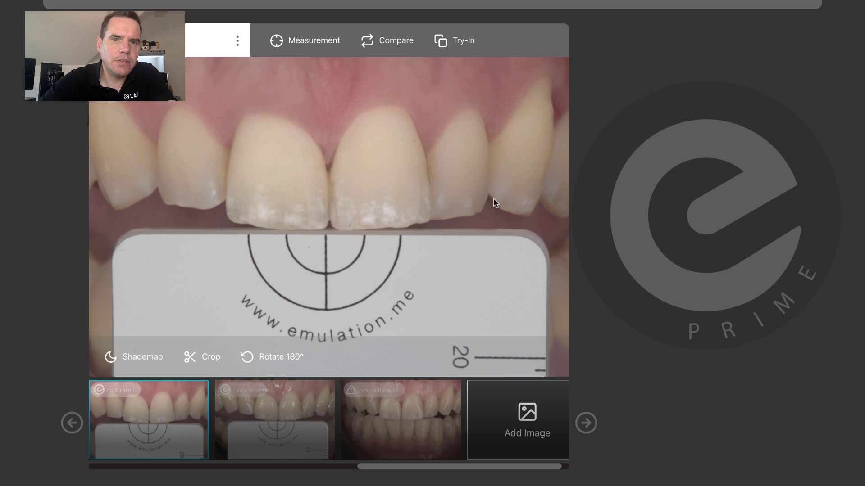
Step: Compare the natural central incisor with the neighbouring crown automatically in the calibrated glare-free photo of the final restoration
click(394, 43)
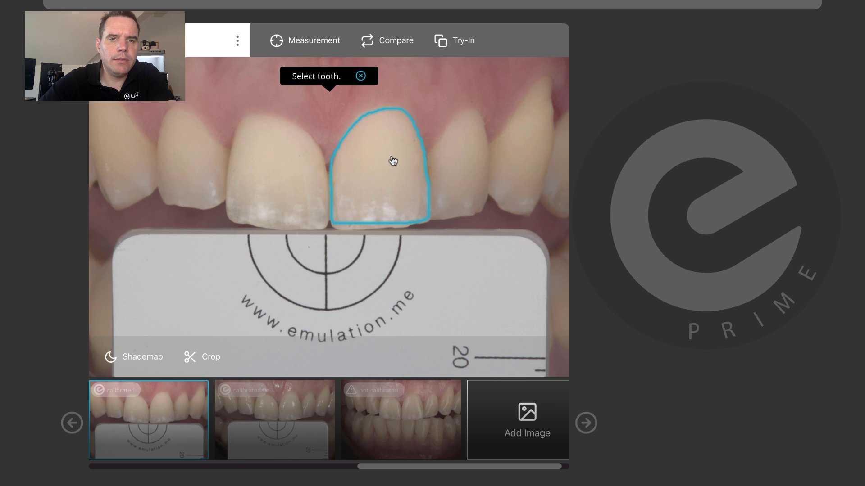
click(394, 161)
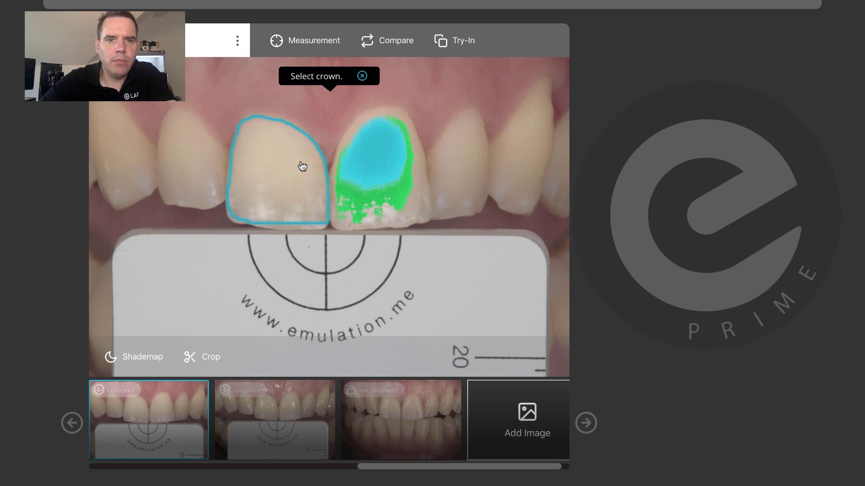
click(289, 163)
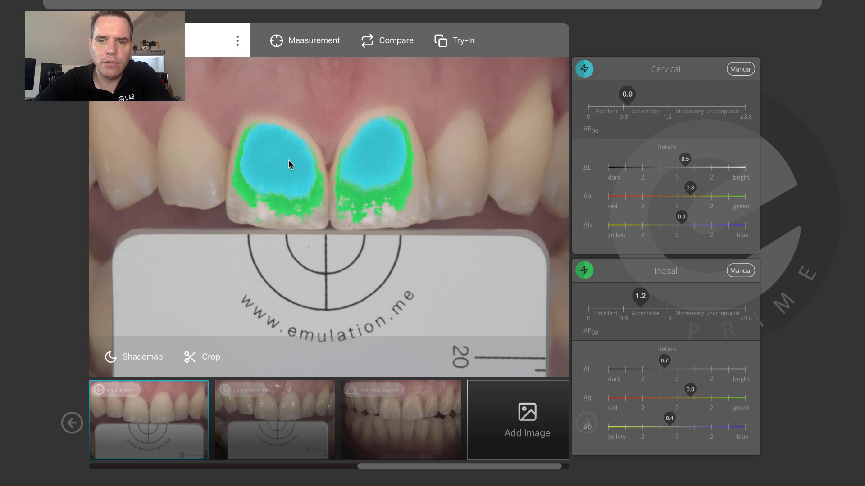
Step: Open the calibrated photo with light reflections and compare its natural central incisor with the neighbouring crown automatically
click(285, 426)
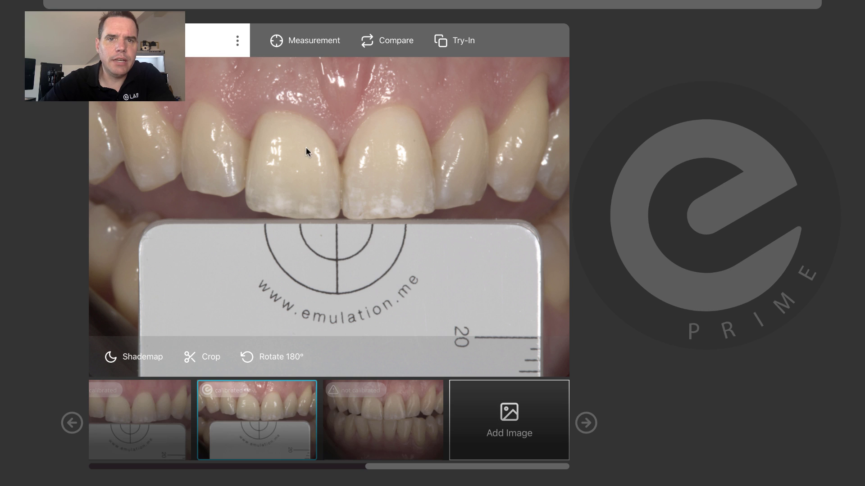
click(388, 40)
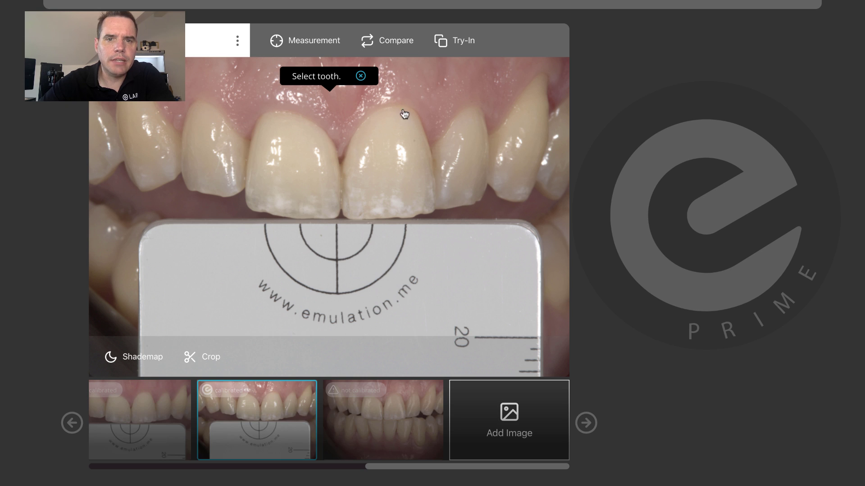
click(393, 180)
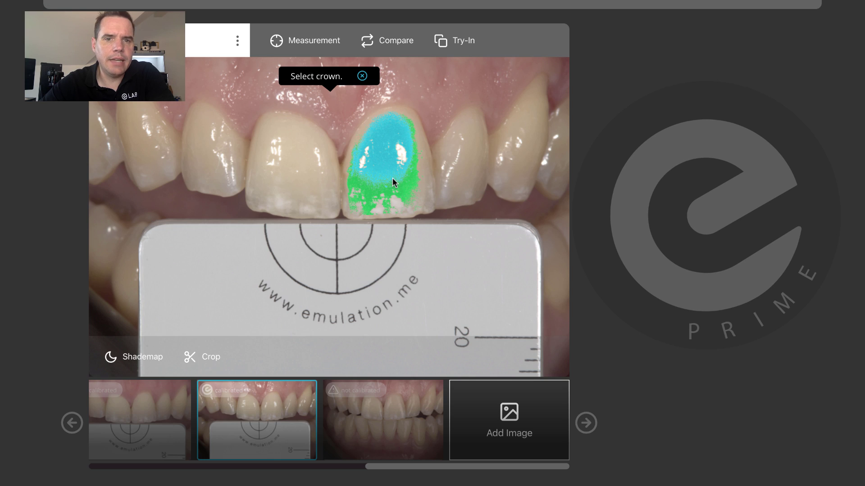
click(304, 177)
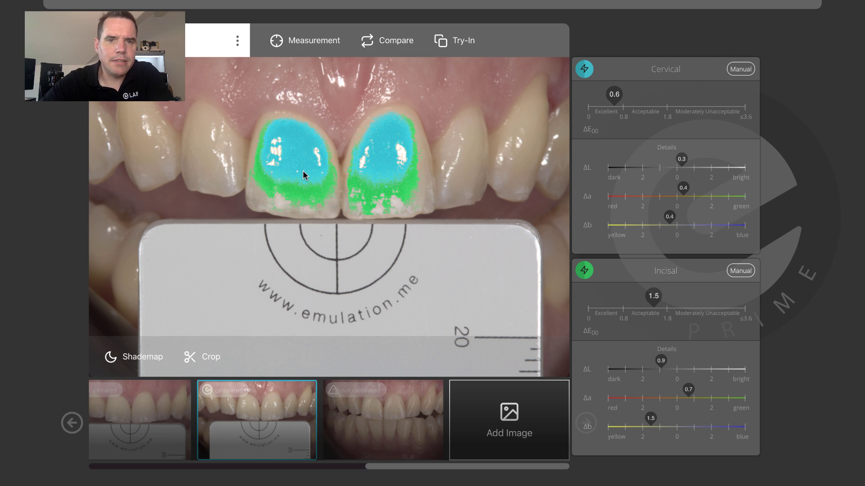
Step: View the uncalibrated photo of both arches and the try-in image with three layers
click(398, 424)
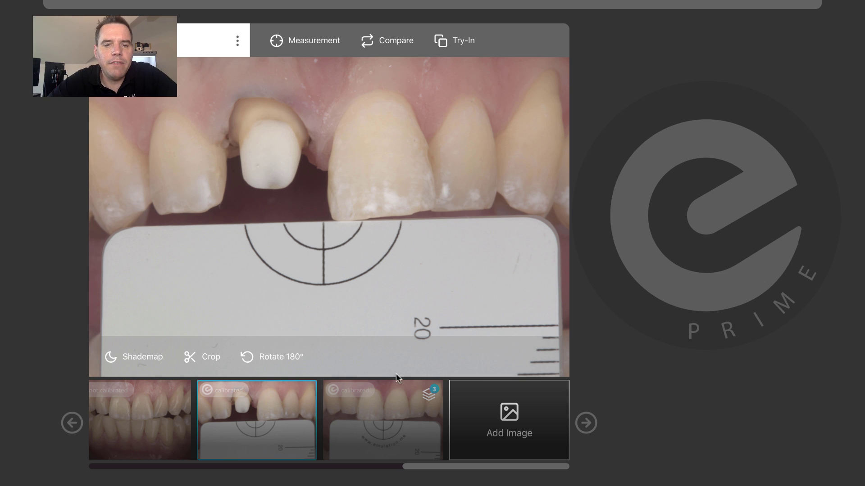
click(385, 419)
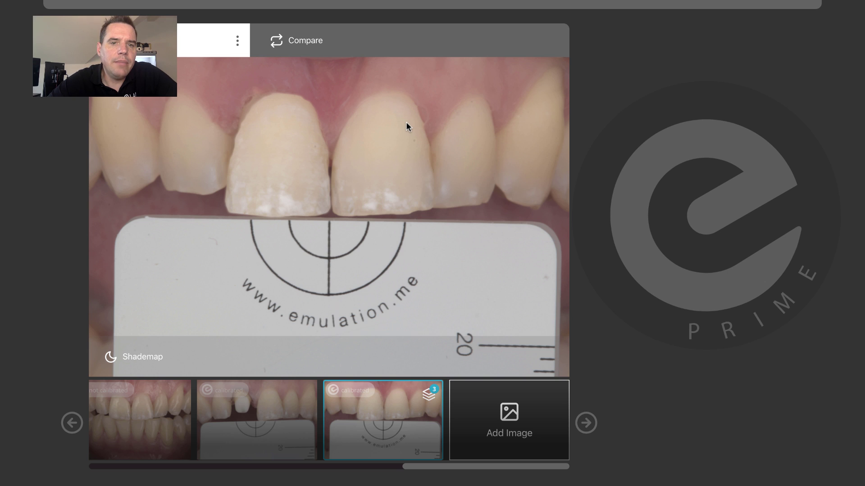
mouse_move(314, 94)
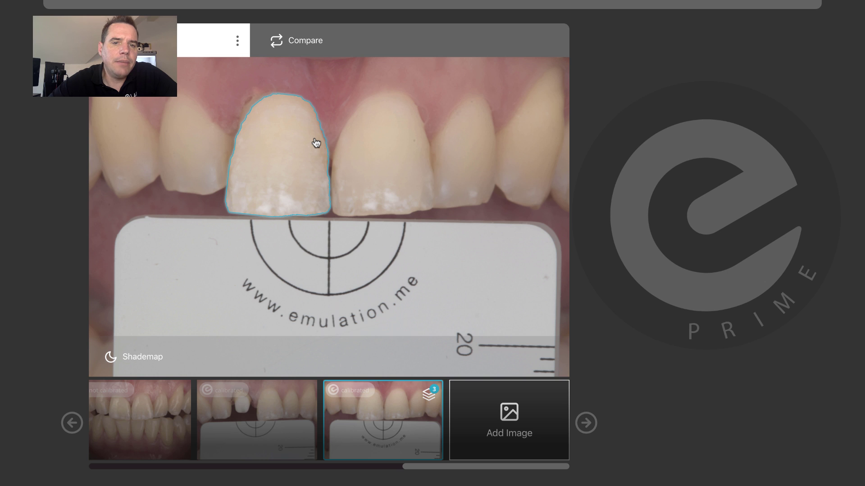
Step: Compare the natural central incisor with the neighbouring digital crown in the calibrated three-layer try-in image
click(296, 41)
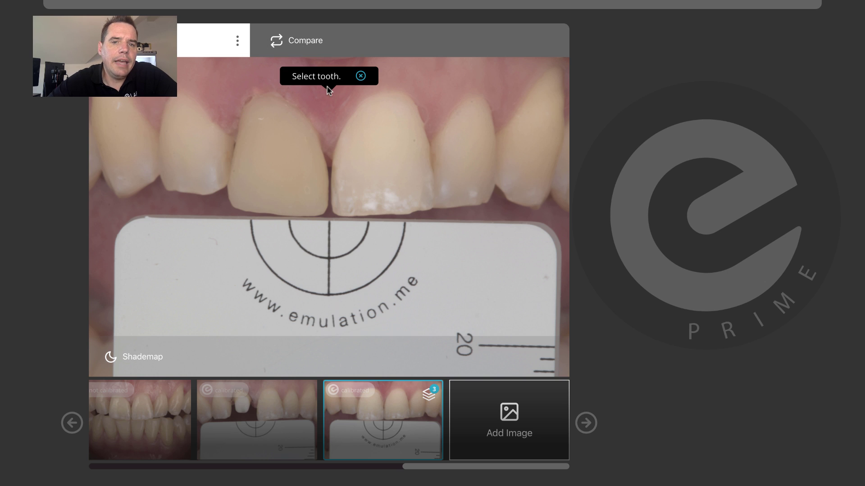
click(365, 142)
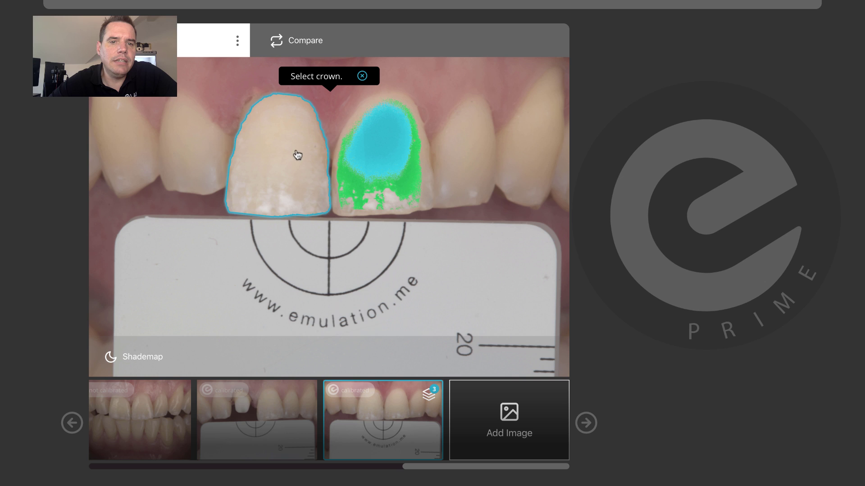
click(288, 153)
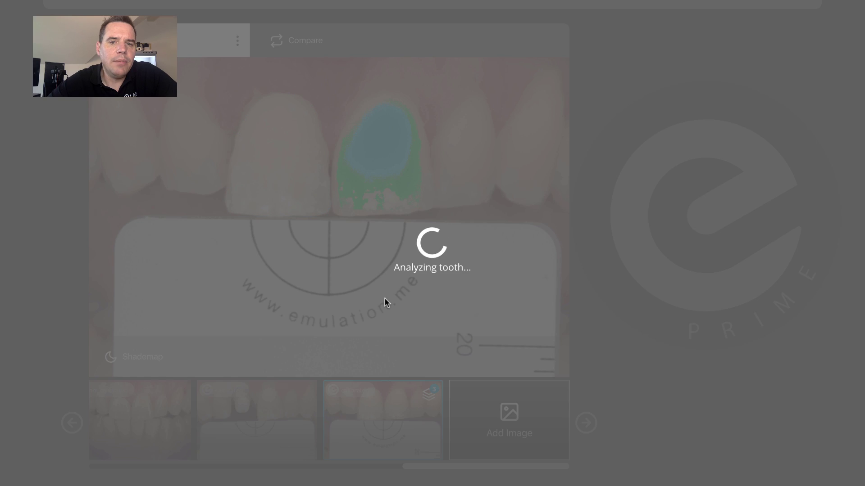
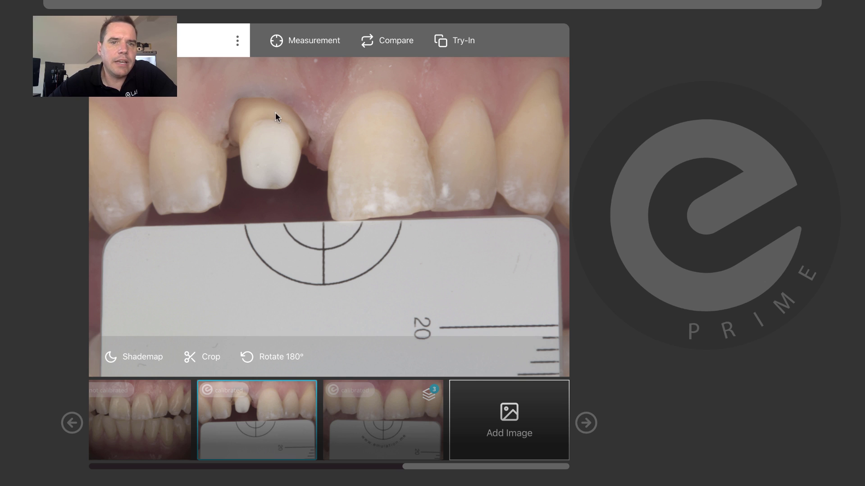
Step: Measure the natural central incisor in the calibrated photo of the prepared stump, and measure its ND with a circle around the white stump
click(310, 42)
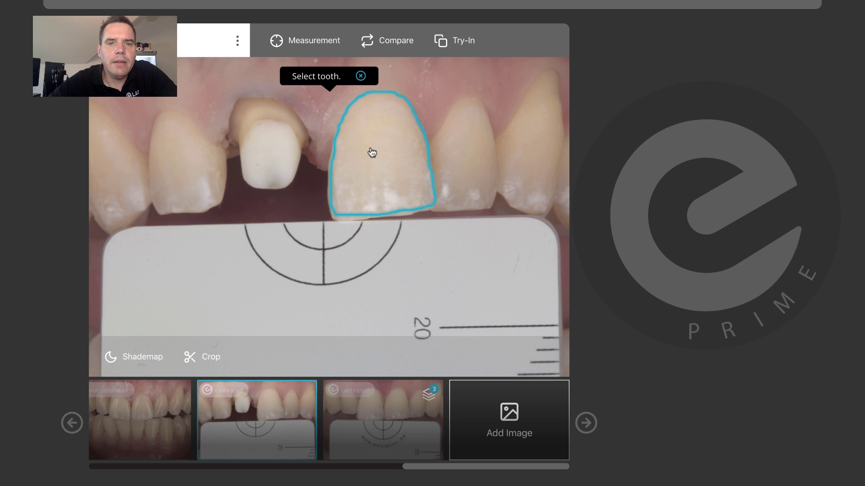
click(371, 152)
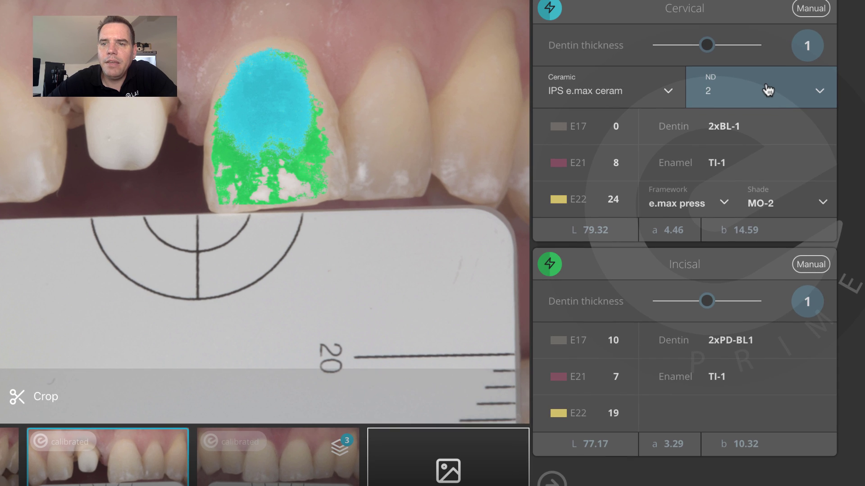
click(744, 124)
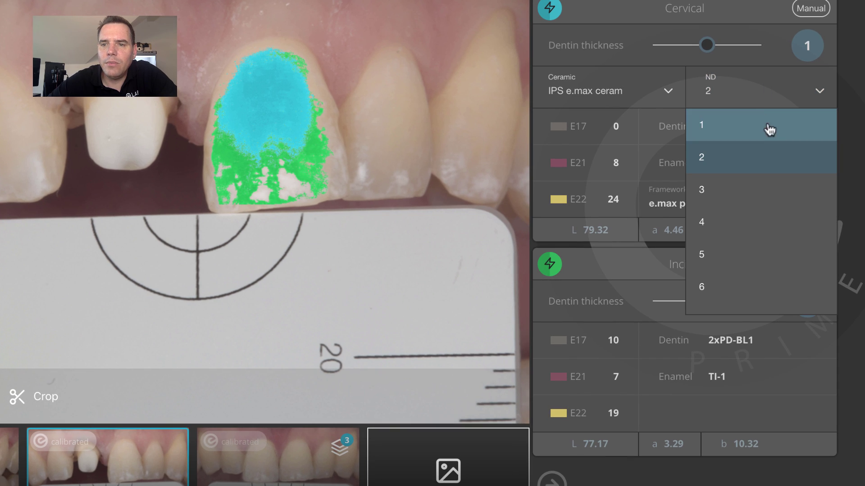
scroll(772, 167, down, 3)
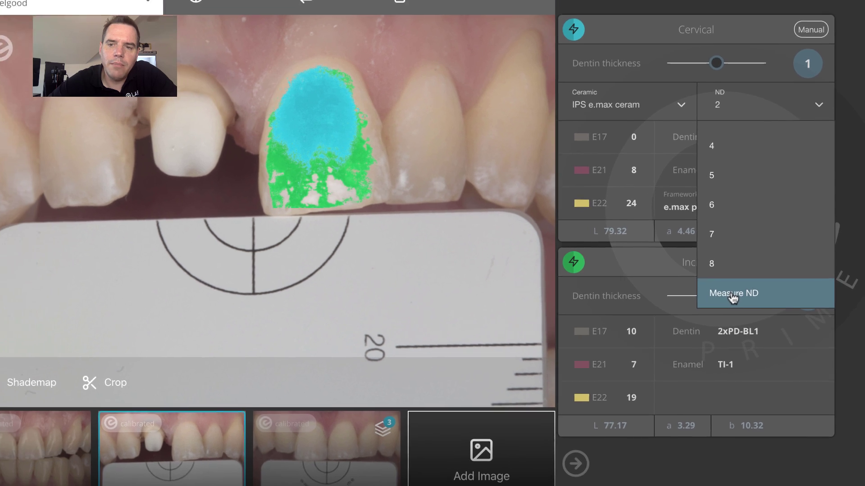
click(725, 302)
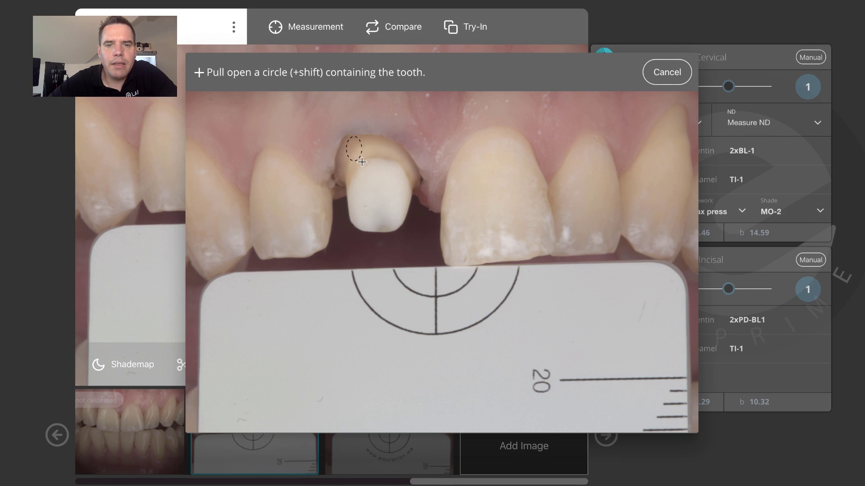
drag(362, 162, 407, 234)
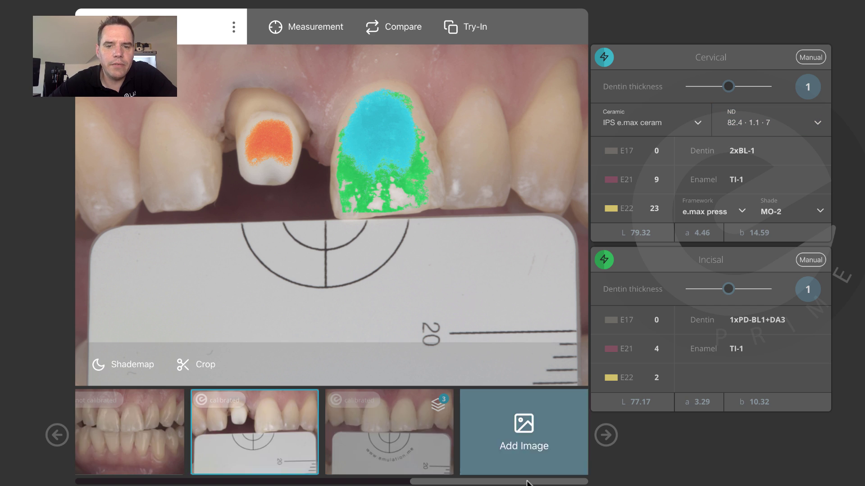
Step: Open the first calibrated photo with the existing crown and measure the natural central incisor beside it
drag(496, 482, 157, 484)
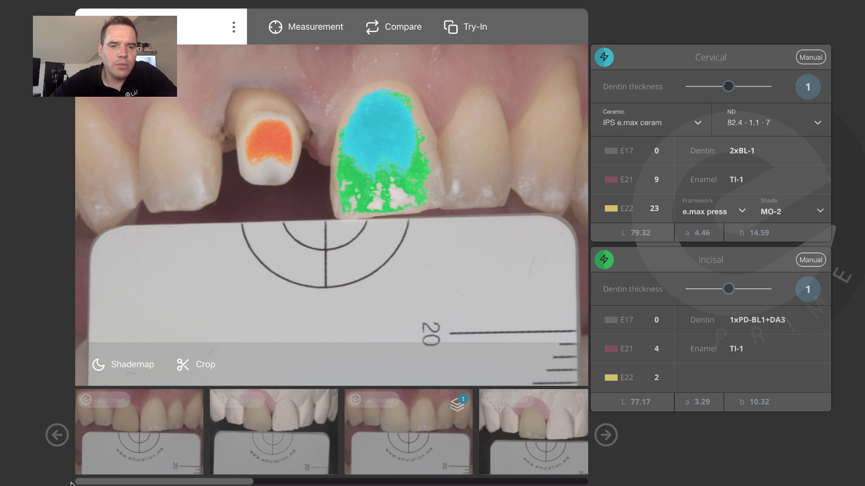
click(132, 438)
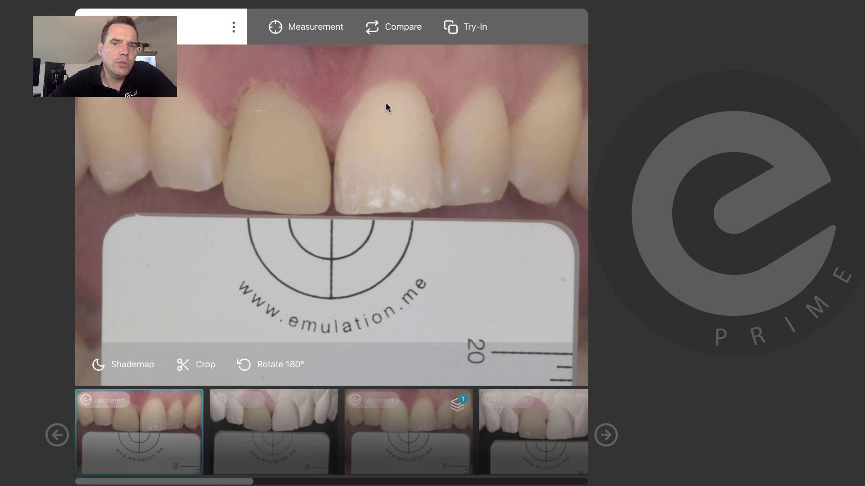
click(310, 27)
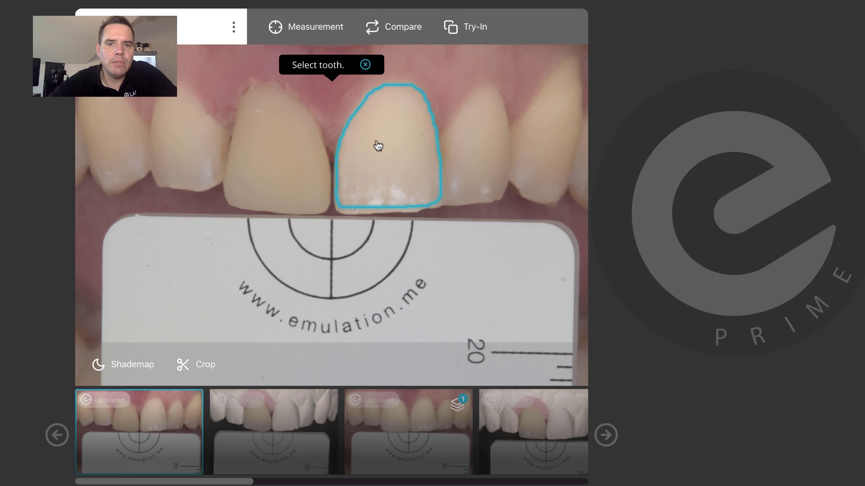
click(377, 145)
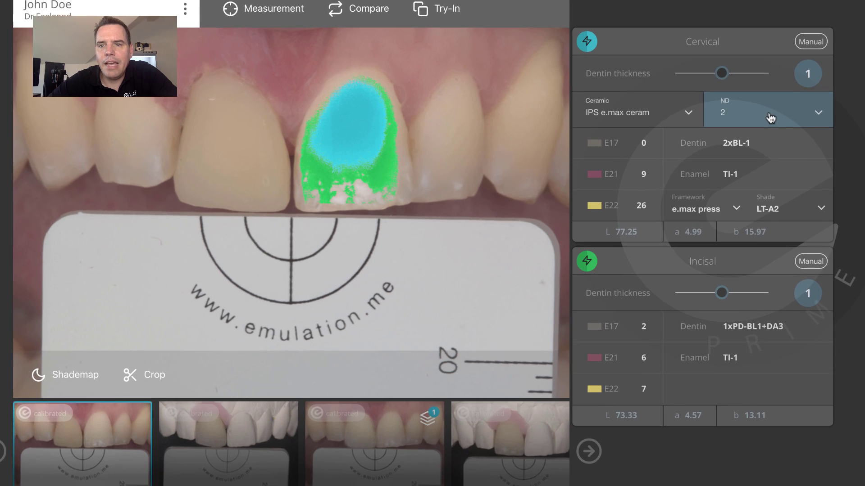
Step: Set the cervical ND through Measure ND by reusing the last measured value 82.4 · 1.1 · 7
click(771, 122)
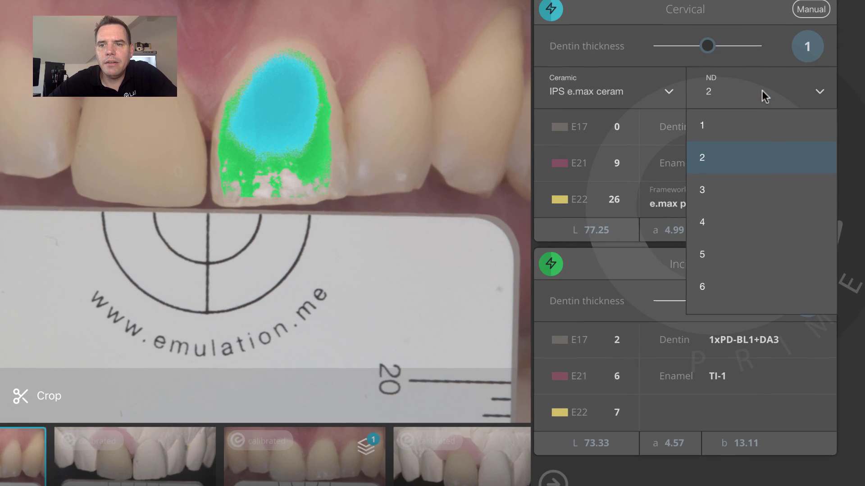
scroll(767, 166, down, 3)
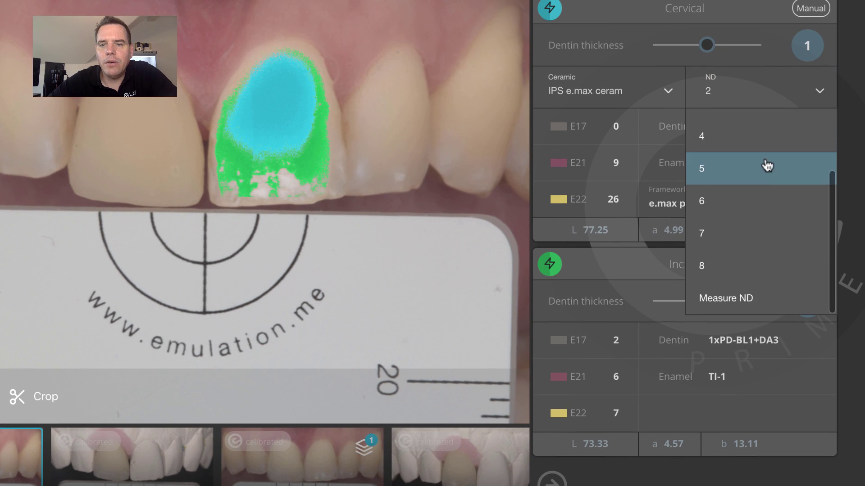
click(739, 299)
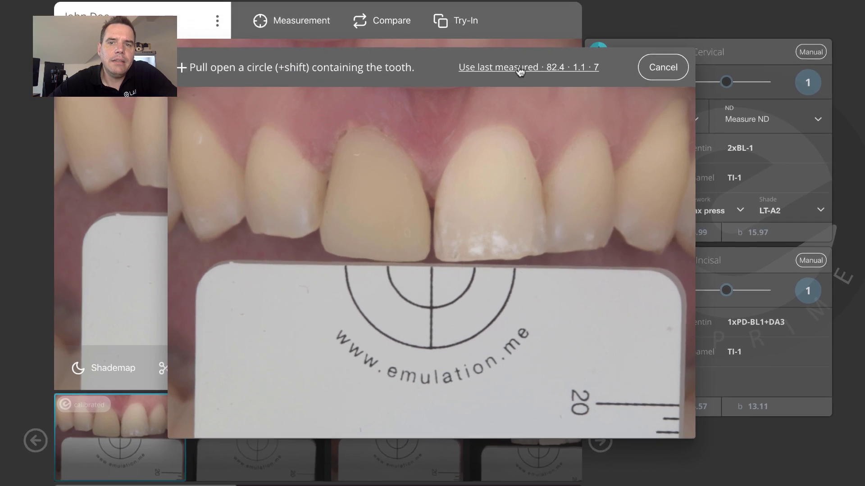
click(469, 28)
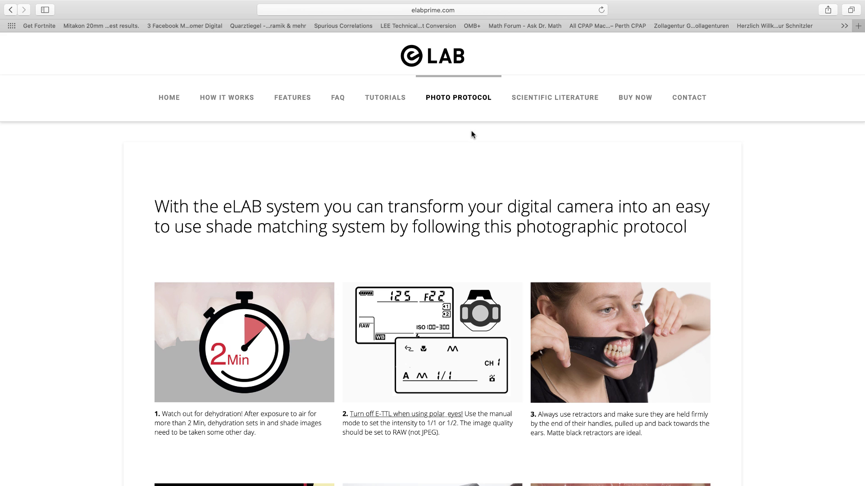
Step: Read through the Photo Protocol page on elabprime.com in Safari down to the photographic protocol poster
scroll(471, 131, down, 5)
scroll(471, 130, down, 8)
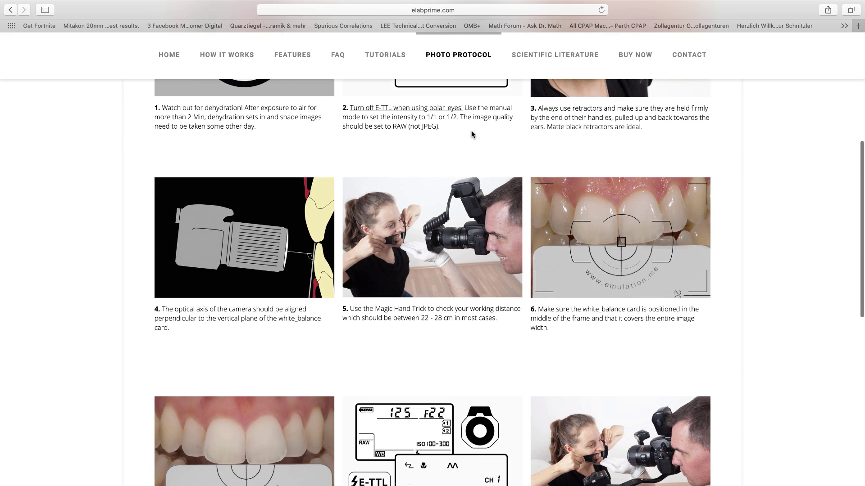
scroll(471, 131, down, 3)
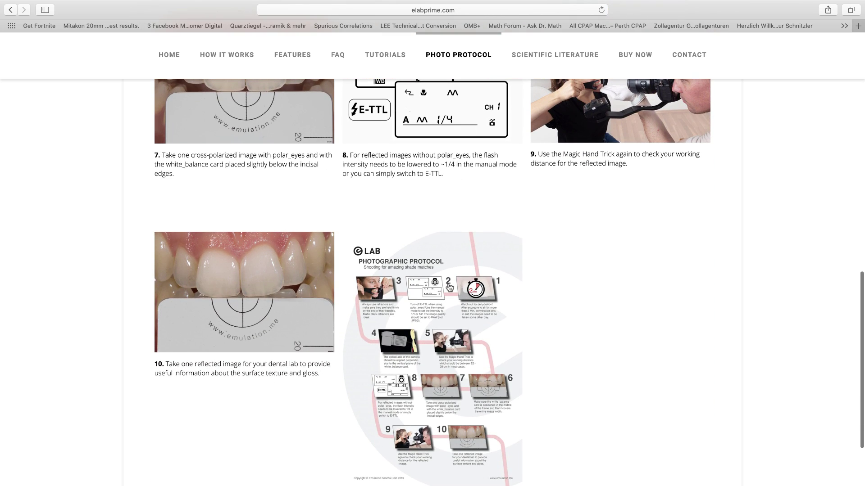
Step: Open the eLAB Photographic Protocol PDF from its poster image and read its instructions through step 10
click(449, 287)
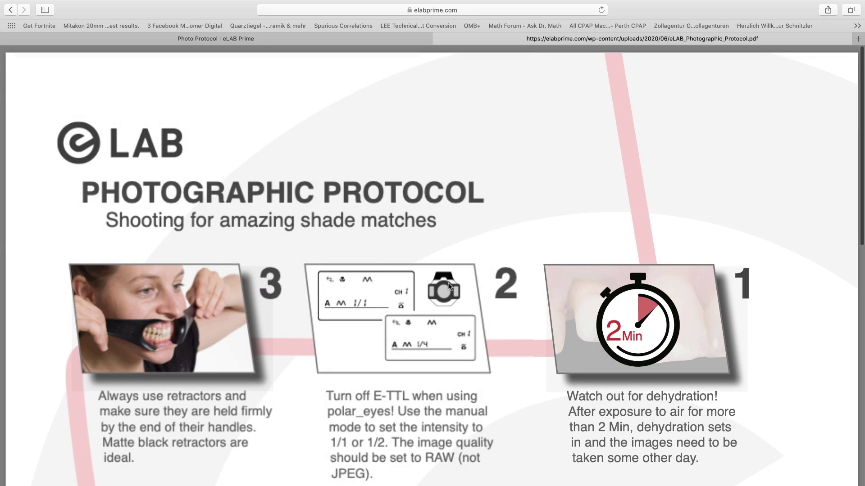
scroll(449, 287, down, 3)
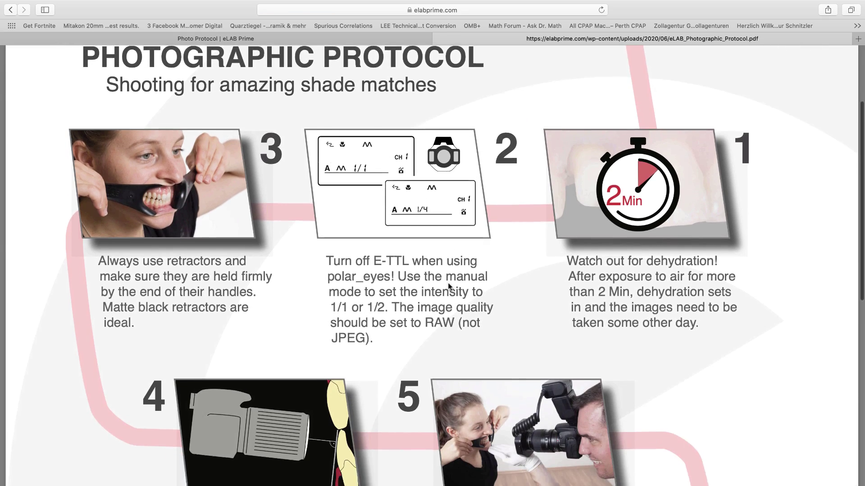
scroll(449, 287, down, 10)
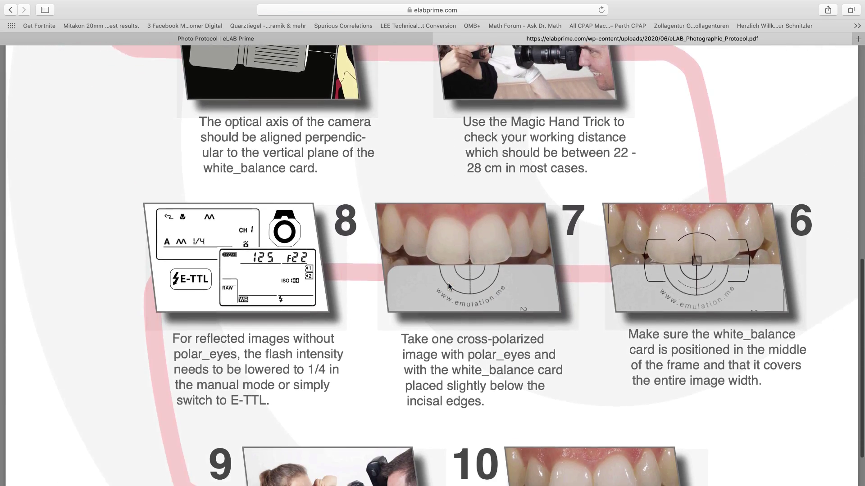
scroll(448, 286, down, 5)
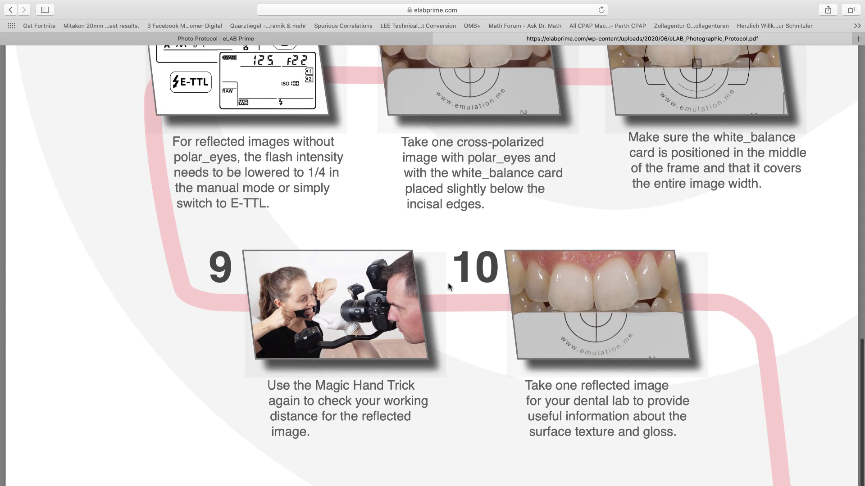